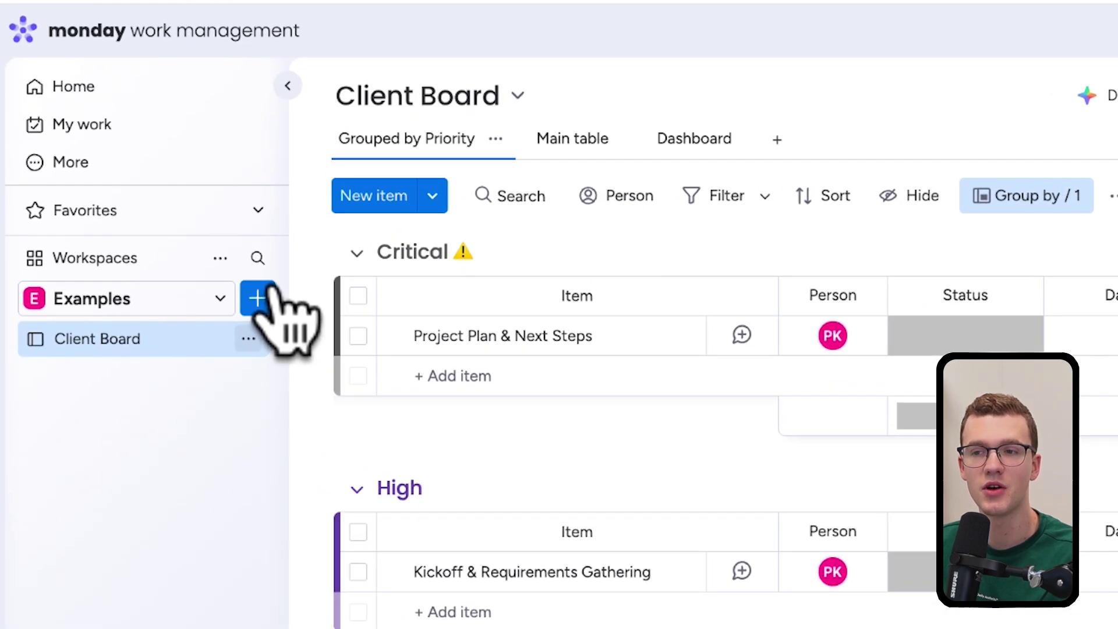
# Step: Start saving Client Board as a template, moving the origin board and choosing the standard template type
pyautogui.click(248, 339)
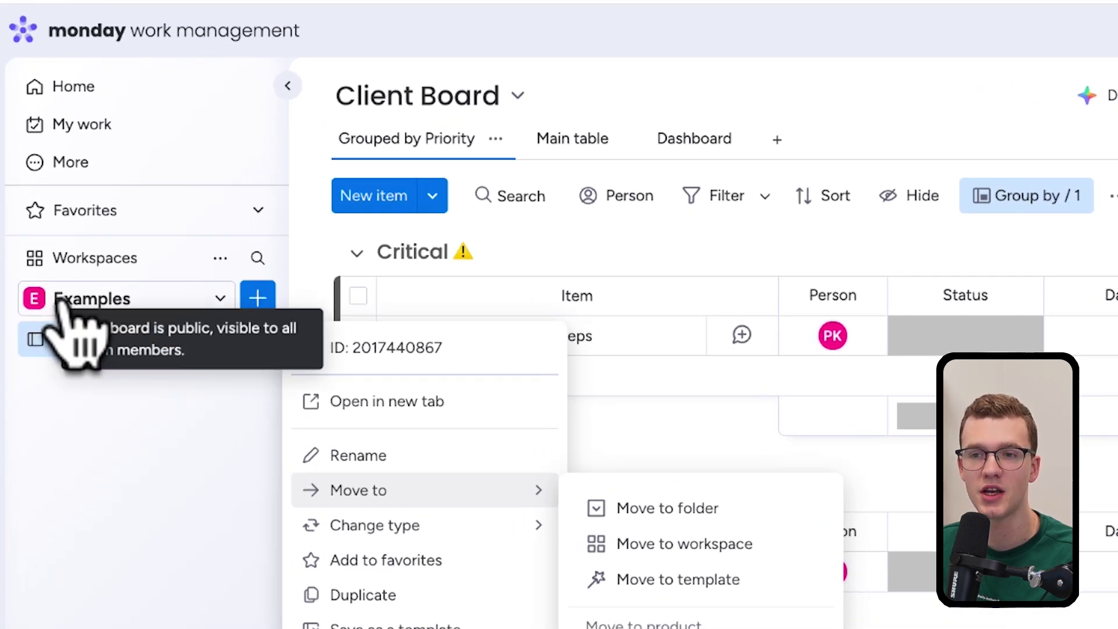
pyautogui.moveTo(527, 523)
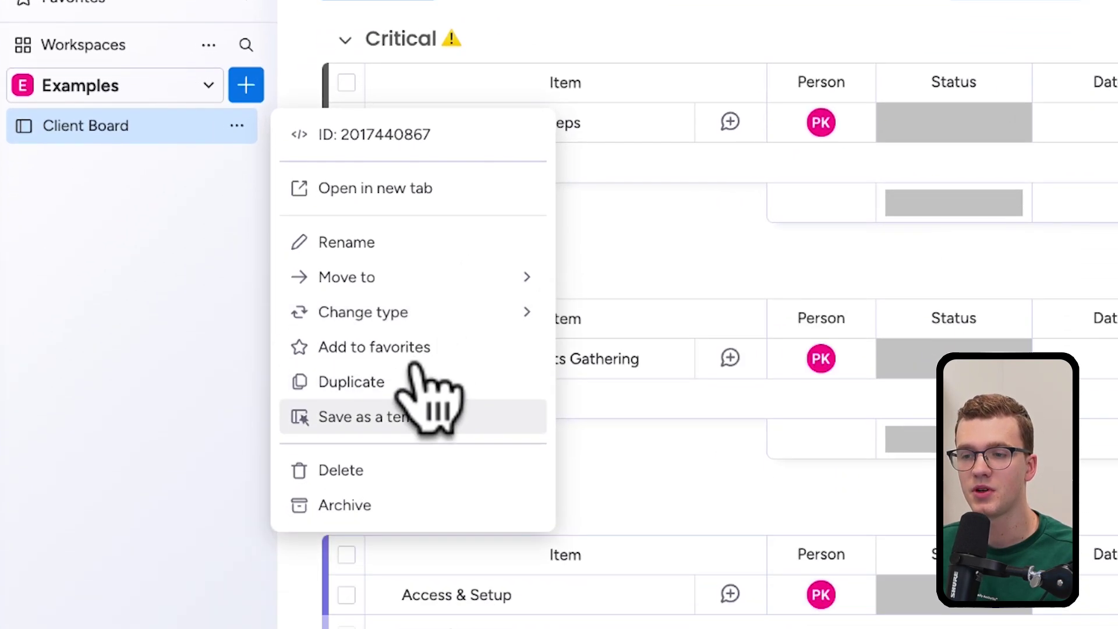
pyautogui.click(294, 418)
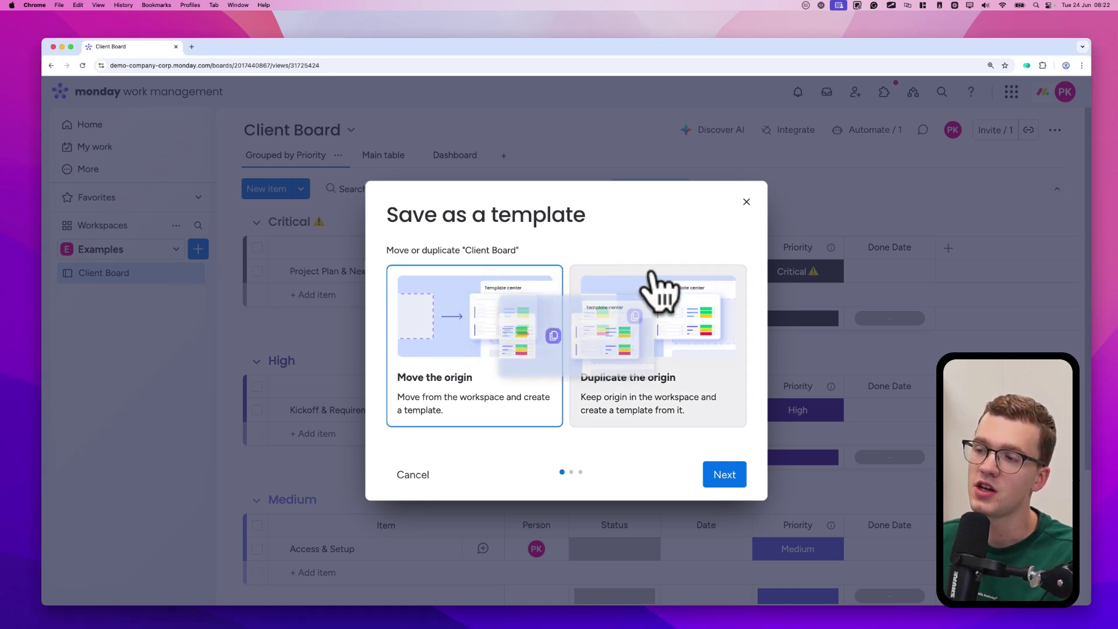
pyautogui.moveTo(725, 260)
pyautogui.mouseDown()
pyautogui.moveTo(748, 349)
pyautogui.moveTo(419, 266)
pyautogui.moveTo(494, 257)
pyautogui.mouseUp()
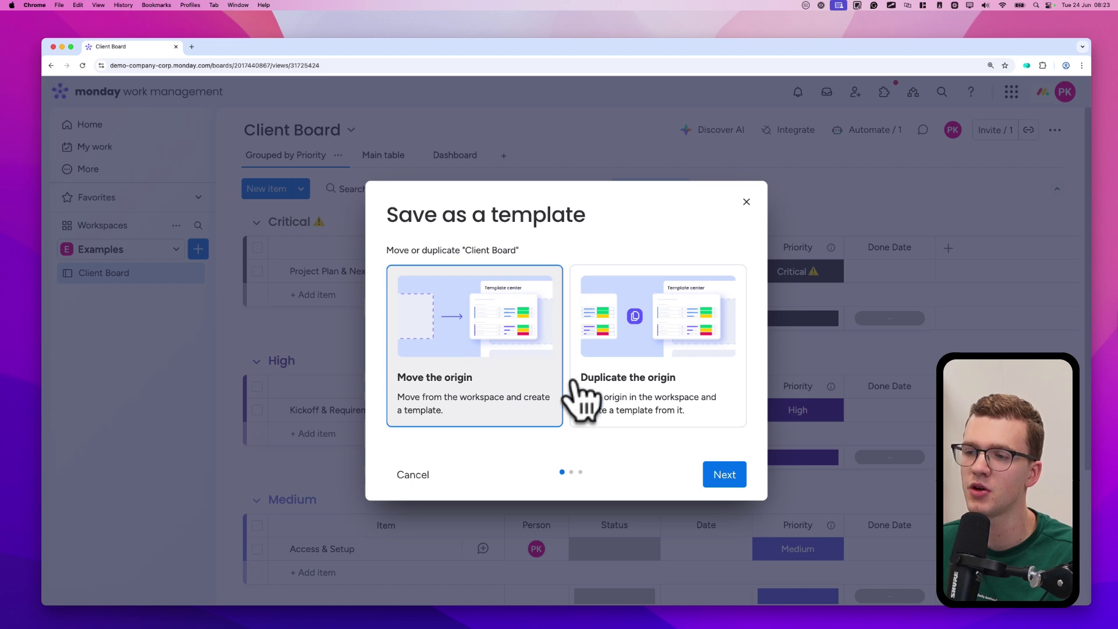
pyautogui.click(738, 466)
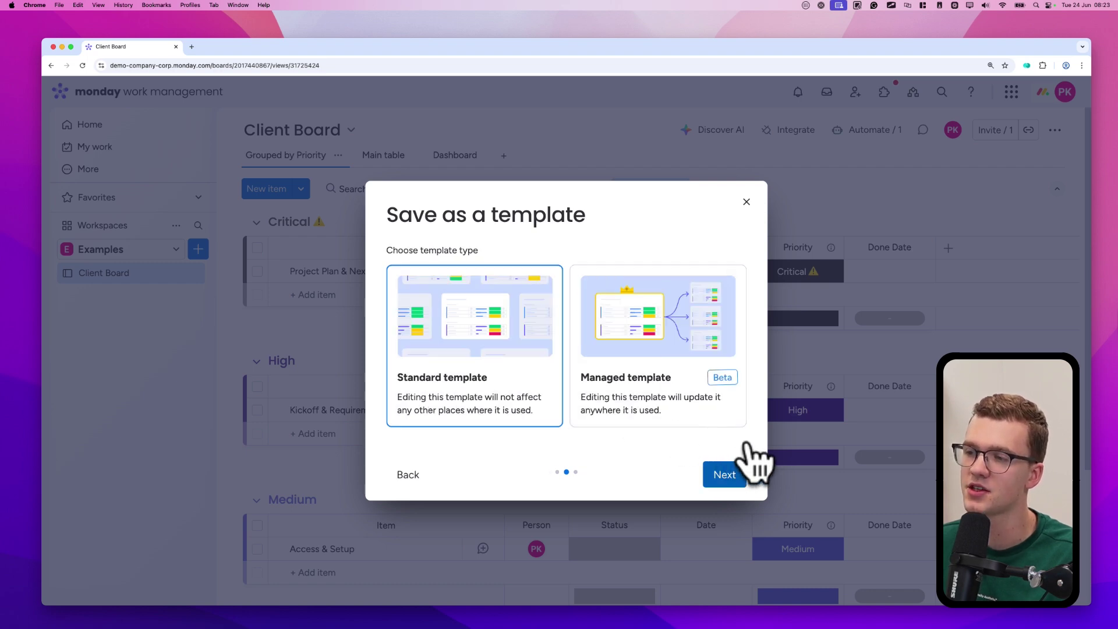
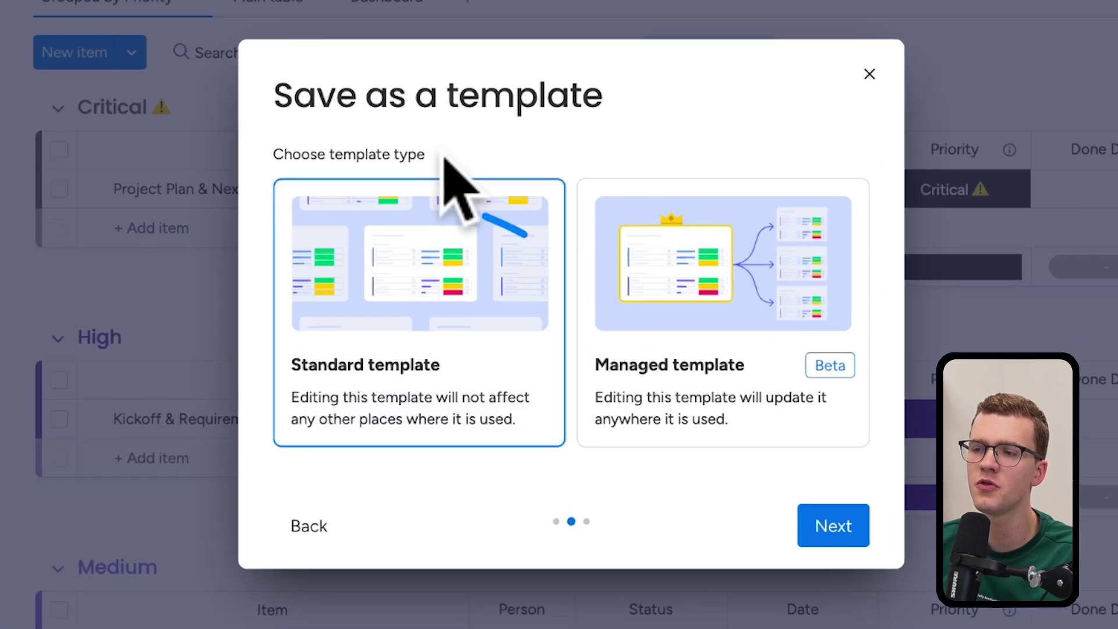
pyautogui.click(874, 504)
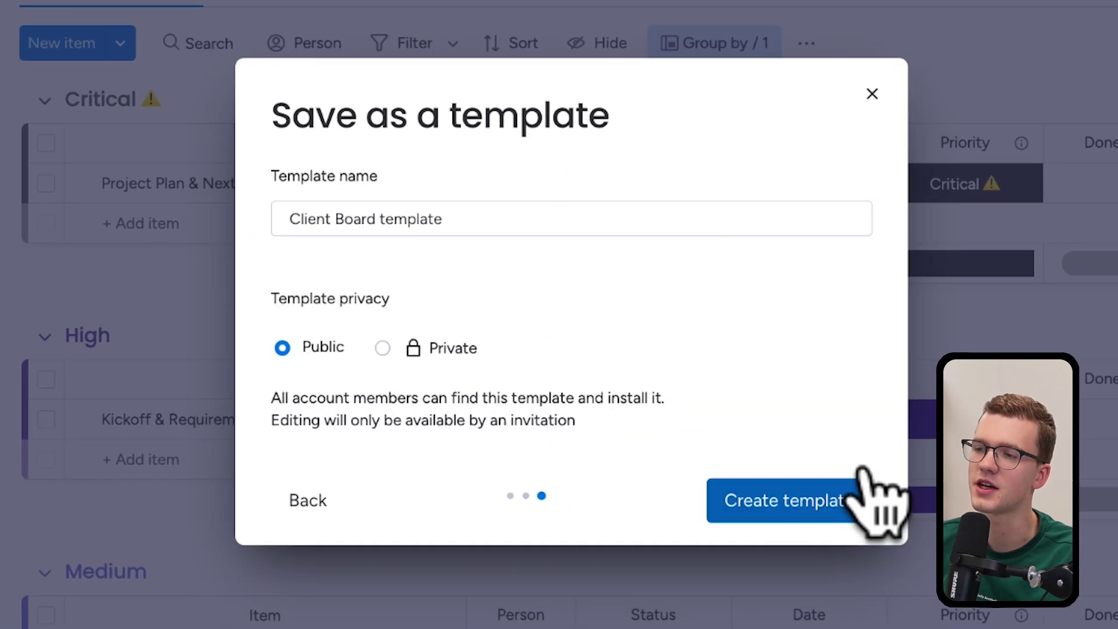
# Step: Create the template with the name Client Board template and public privacy
pyautogui.tripleClick(384, 215)
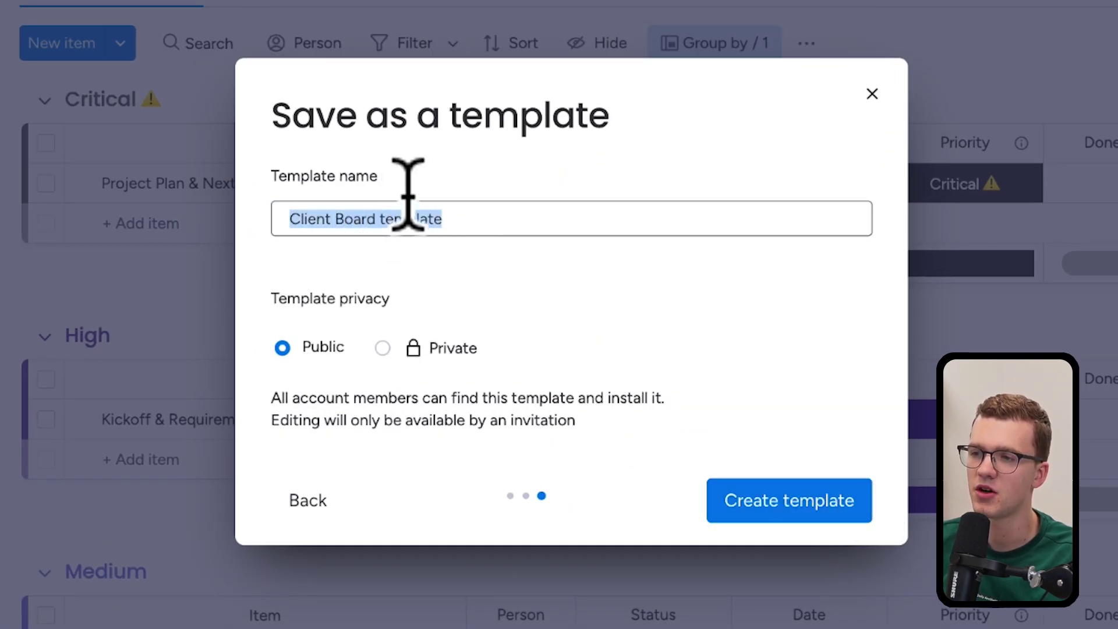
pyautogui.click(401, 215)
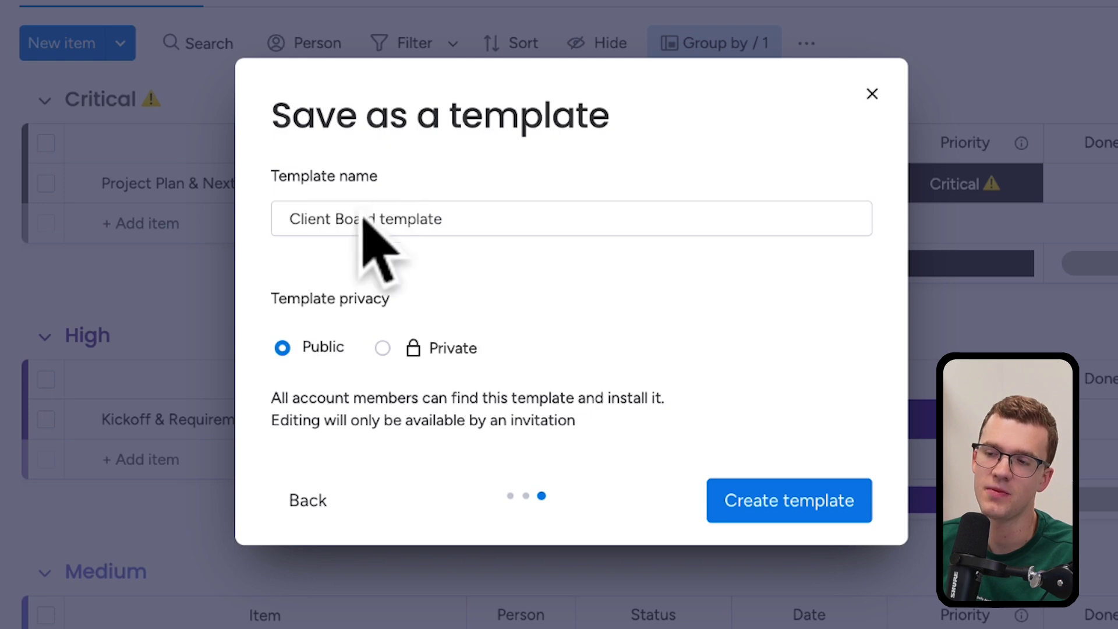
pyautogui.moveTo(266, 273)
pyautogui.mouseDown()
pyautogui.moveTo(268, 373)
pyautogui.moveTo(564, 285)
pyautogui.mouseUp()
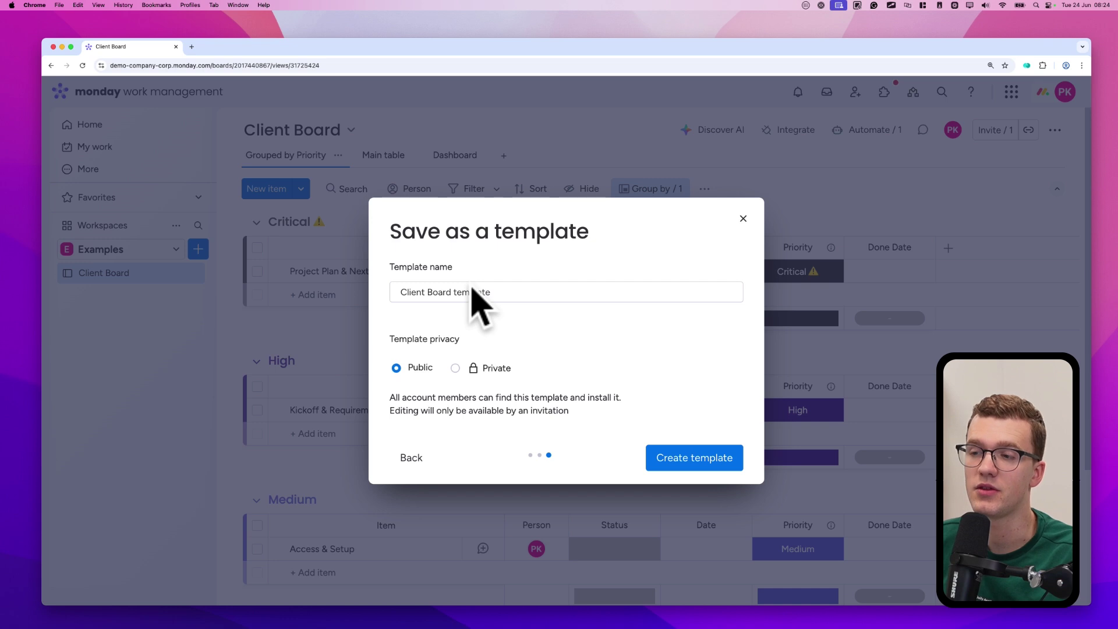
pyautogui.click(474, 368)
pyautogui.click(422, 368)
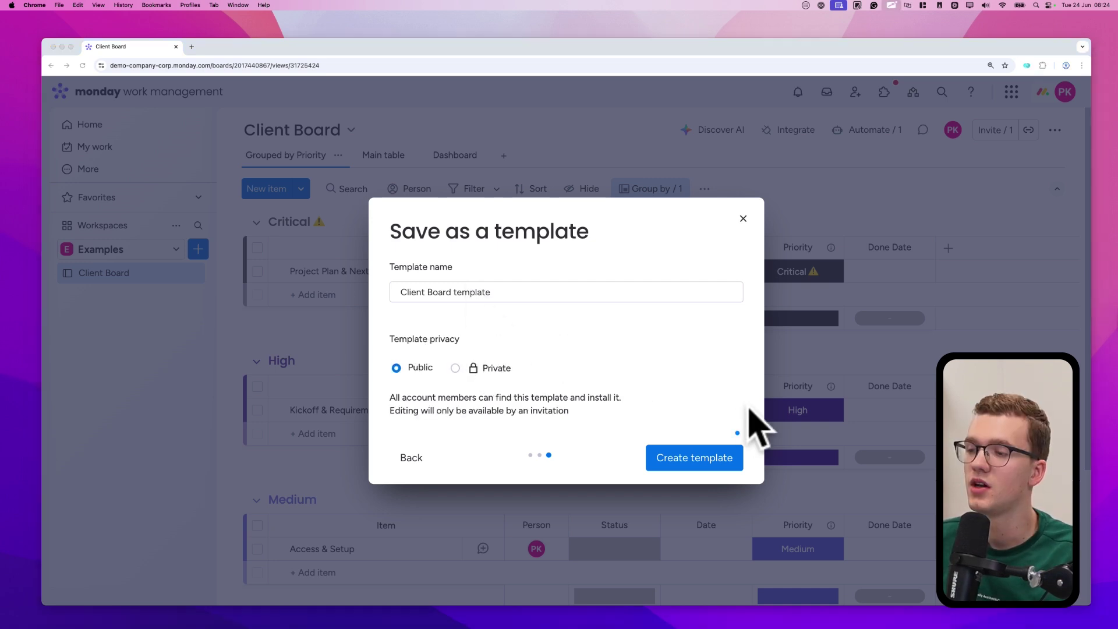
pyautogui.click(707, 456)
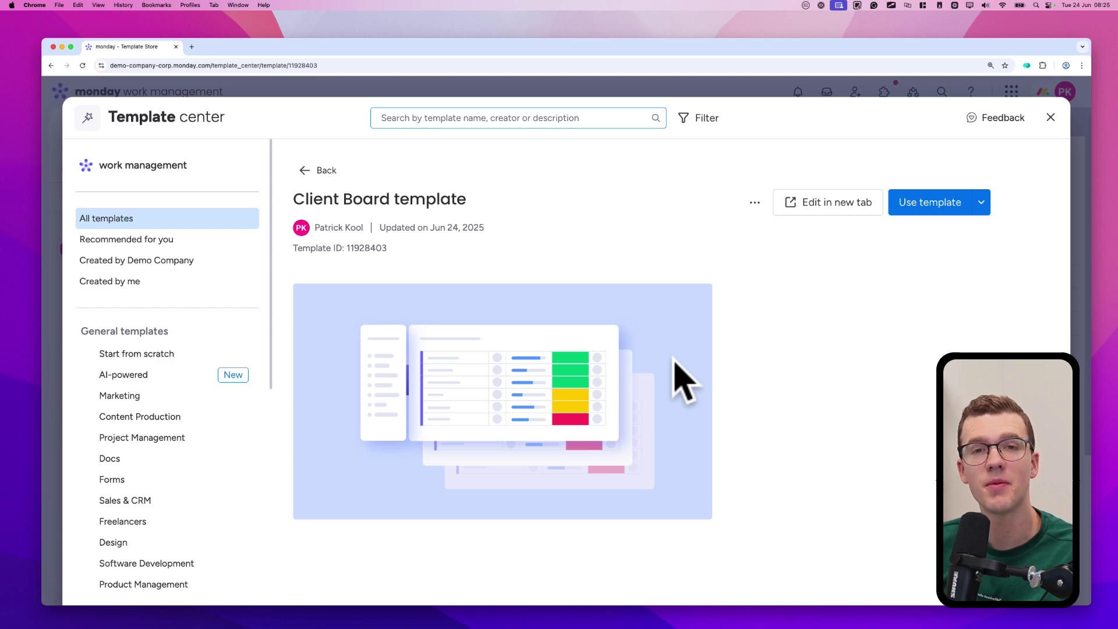
# Step: Leave the template page and add a board to the Examples workspace from the self-created Client Board template in the template center
pyautogui.click(1050, 117)
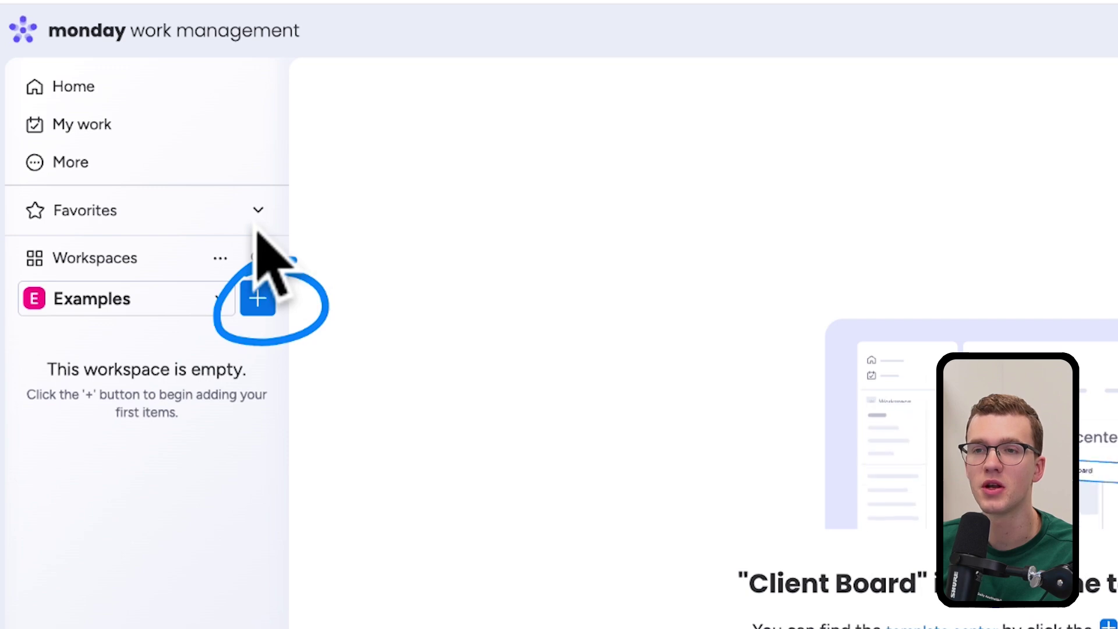
pyautogui.click(257, 298)
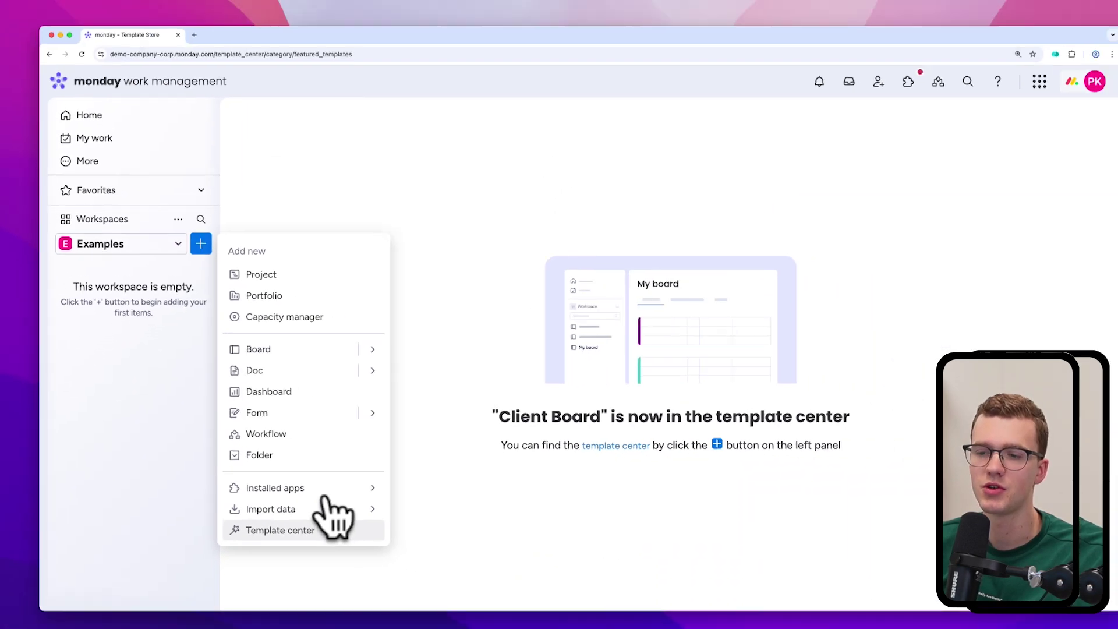
pyautogui.click(326, 518)
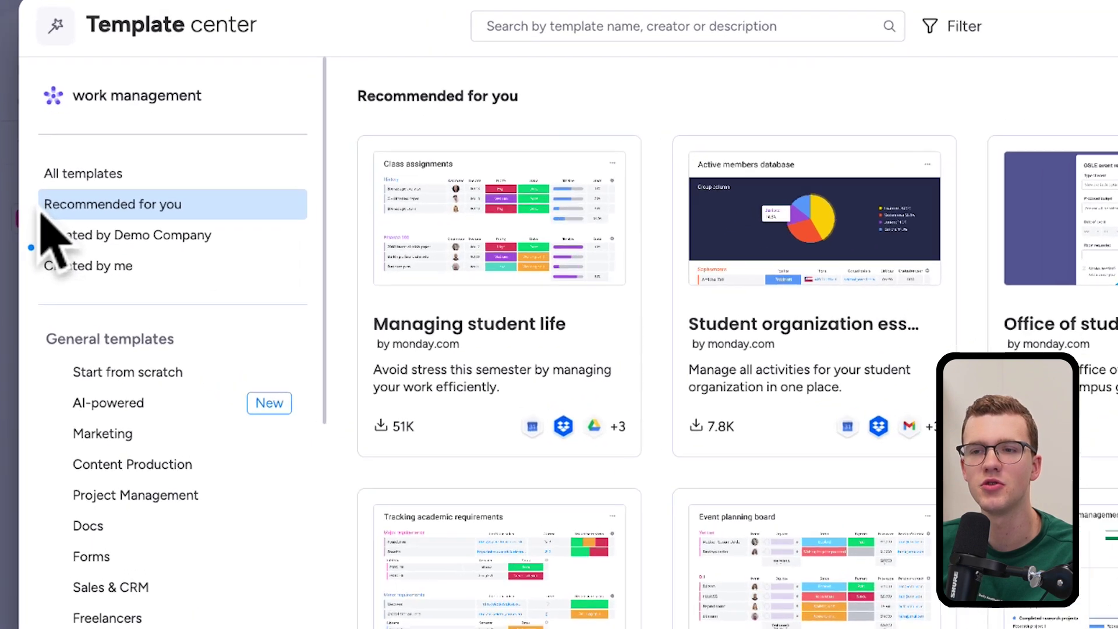
pyautogui.click(70, 266)
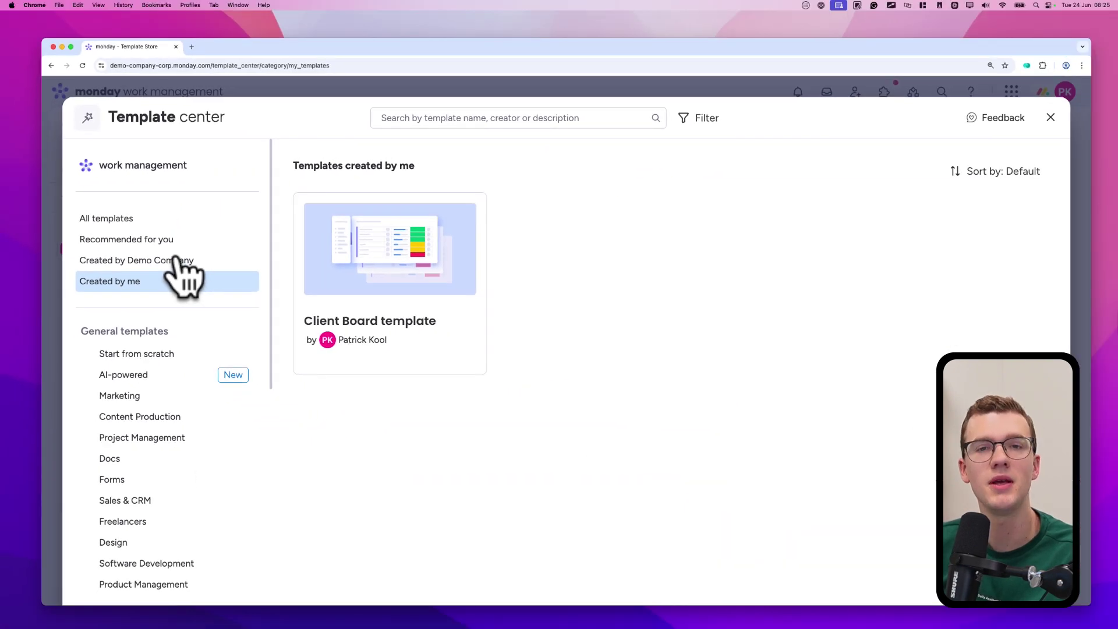
pyautogui.click(431, 256)
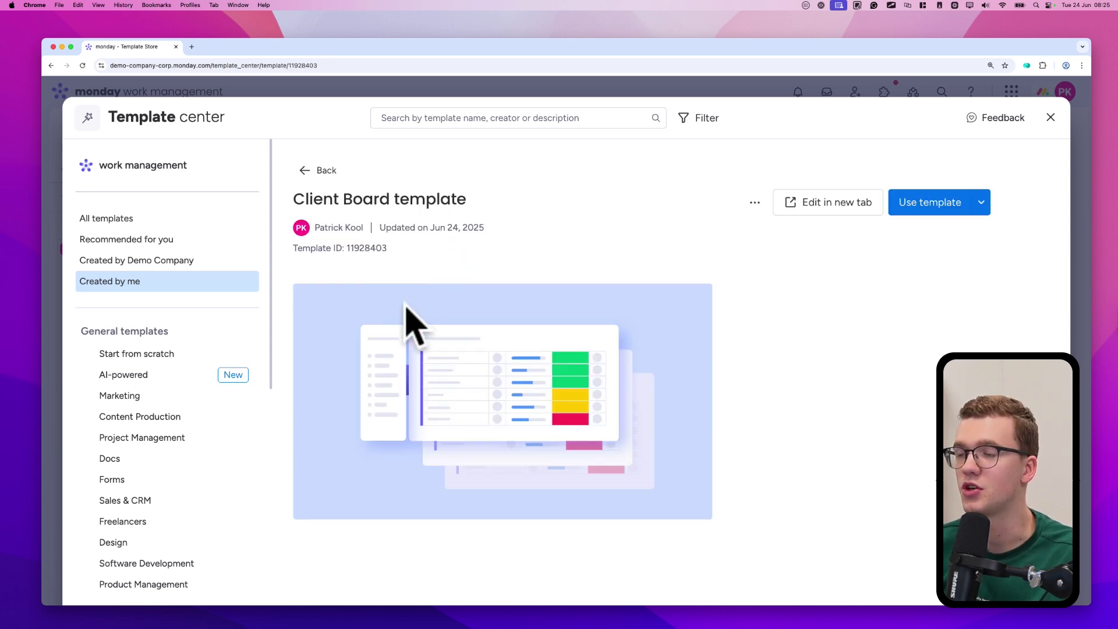
pyautogui.moveTo(928, 204)
pyautogui.mouseDown()
pyautogui.moveTo(1011, 212)
pyautogui.moveTo(930, 220)
pyautogui.mouseUp()
pyautogui.moveTo(748, 211)
pyautogui.mouseDown()
pyautogui.moveTo(786, 163)
pyautogui.moveTo(848, 212)
pyautogui.mouseUp()
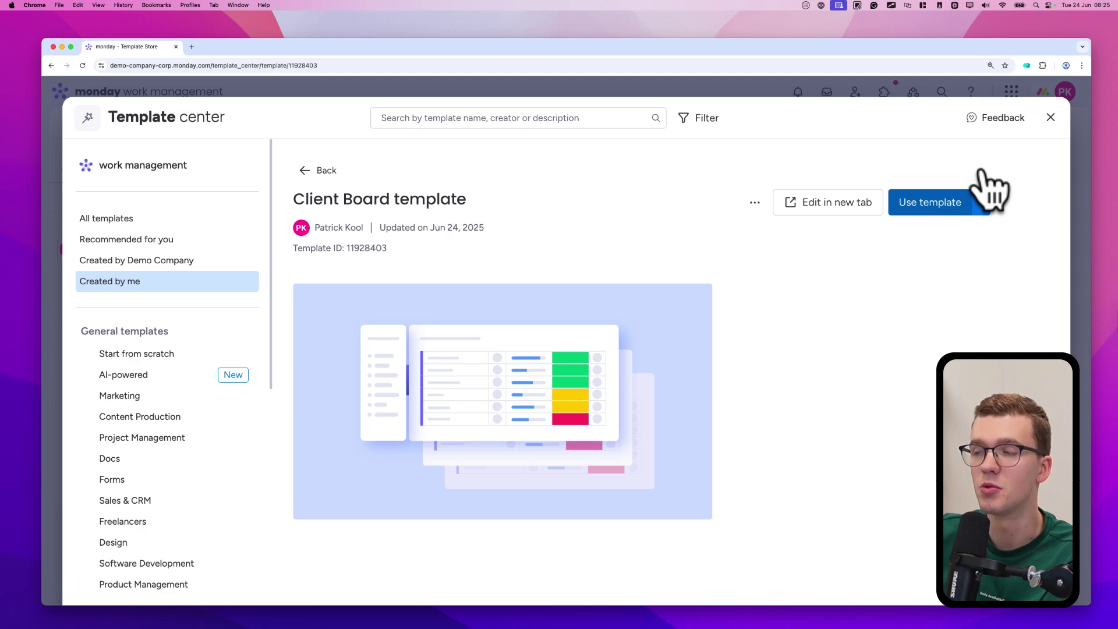
pyautogui.click(937, 201)
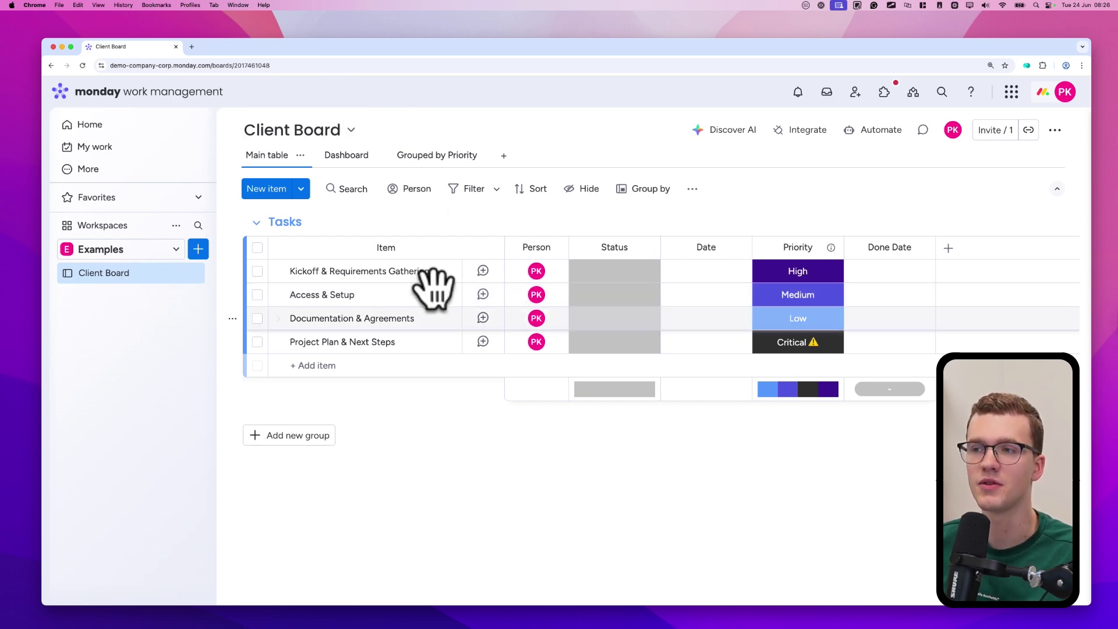
# Step: Add a second board to the Examples workspace from the same Client Board template
pyautogui.click(198, 248)
pyautogui.click(291, 526)
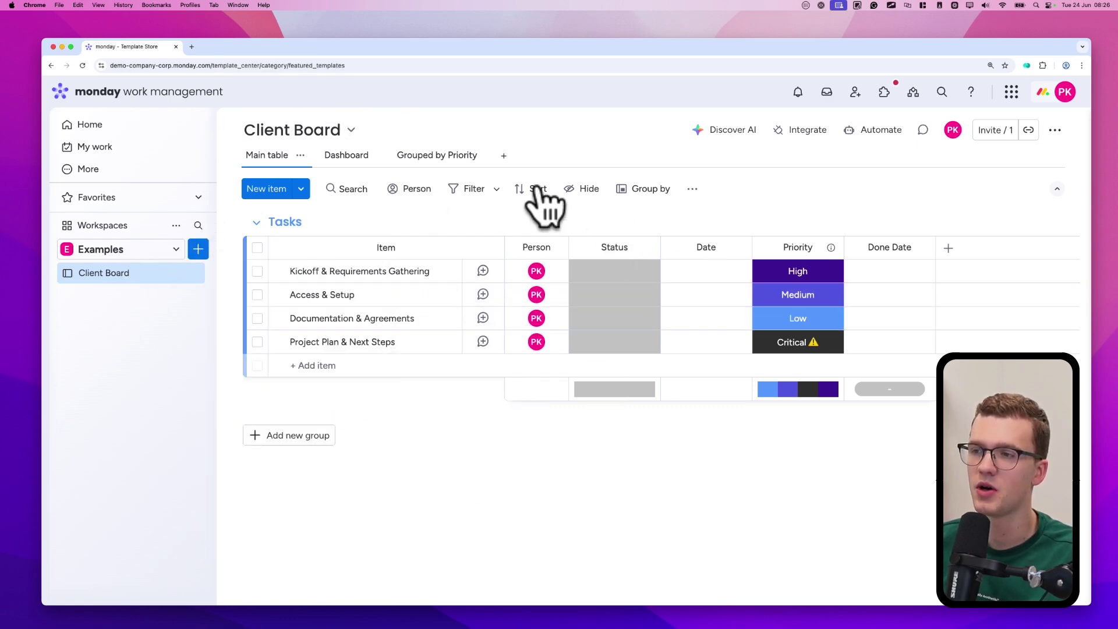
pyautogui.click(174, 280)
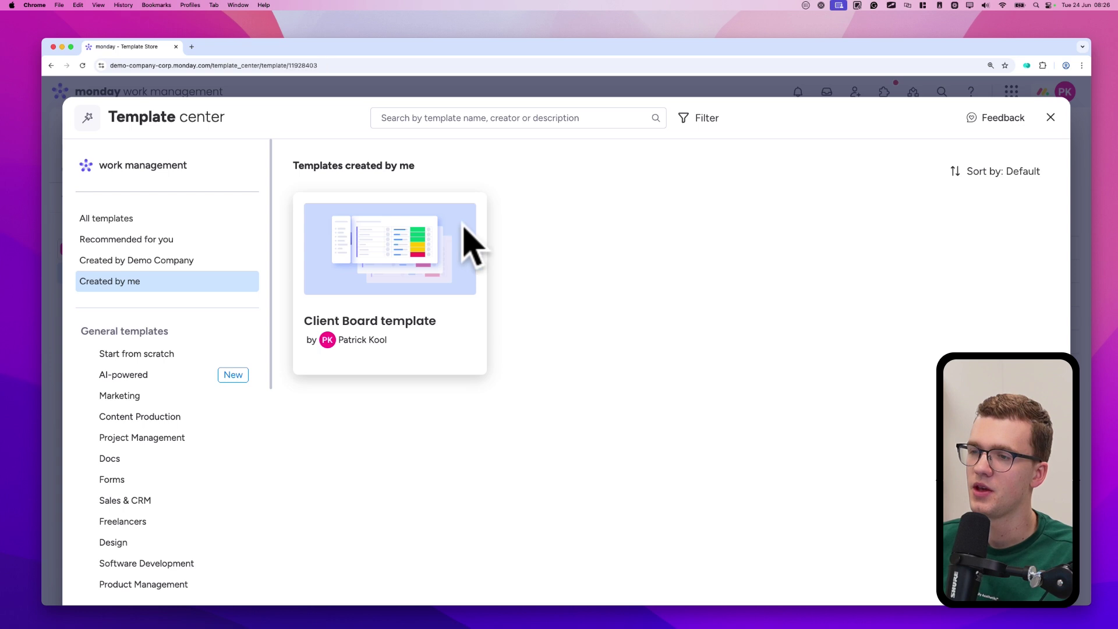
pyautogui.click(469, 242)
pyautogui.click(955, 200)
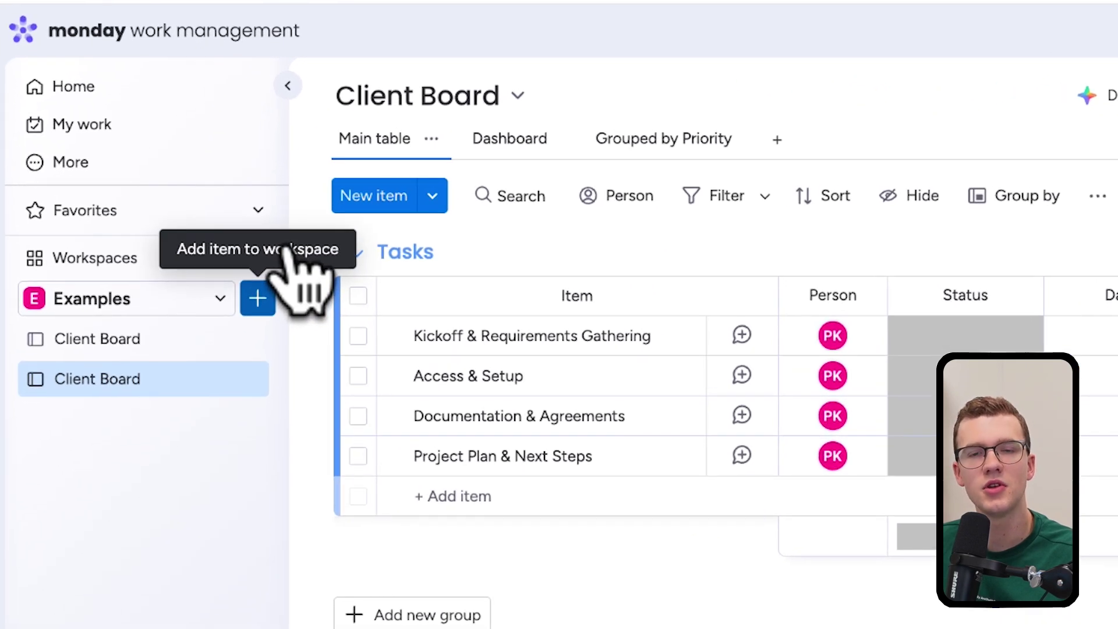
# Step: Find Client Board template among the self-created templates and open it for editing in a new tab
pyautogui.click(264, 297)
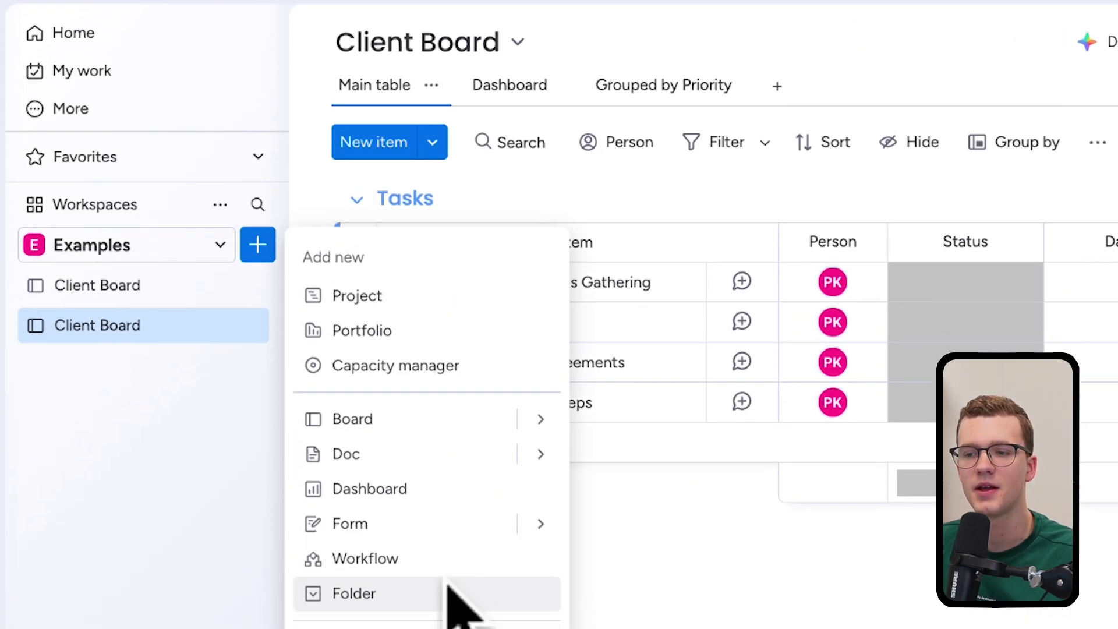
pyautogui.click(434, 591)
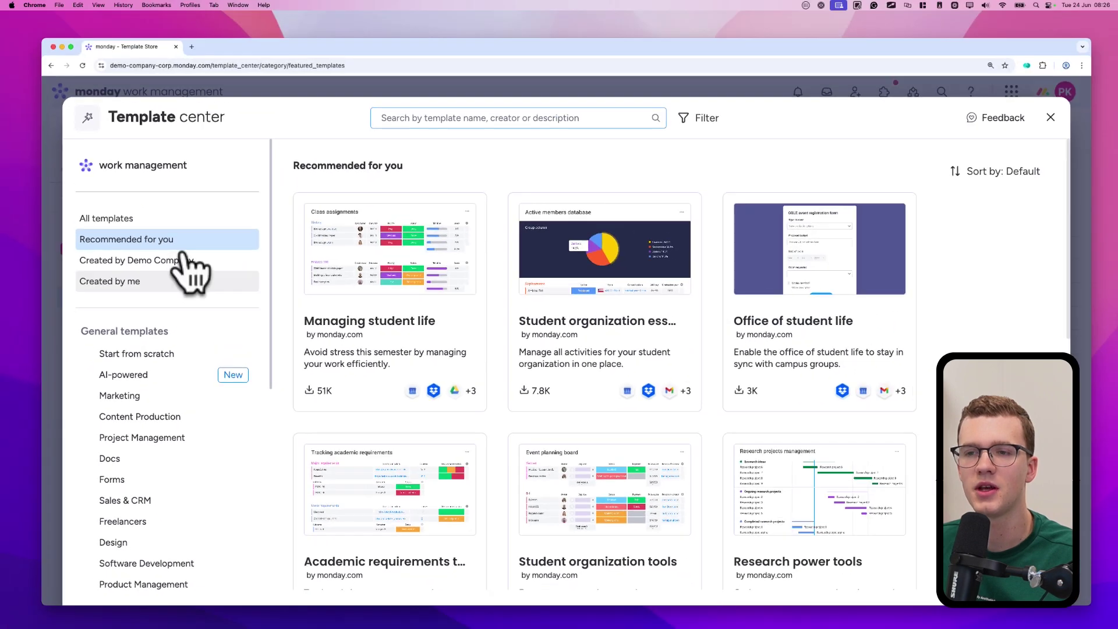
pyautogui.click(183, 279)
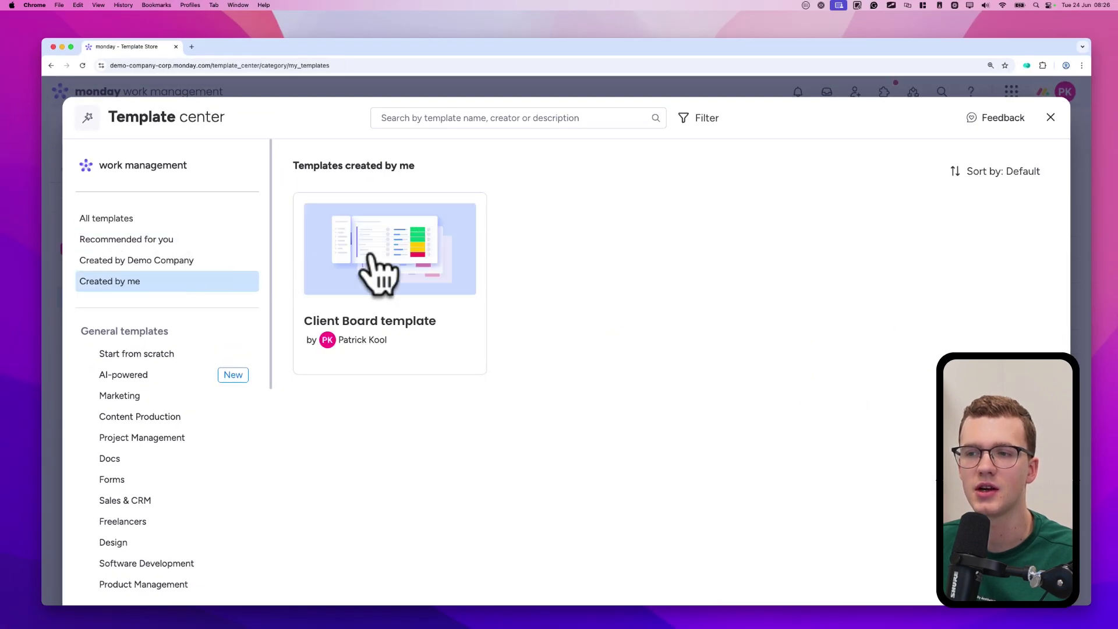
pyautogui.click(420, 256)
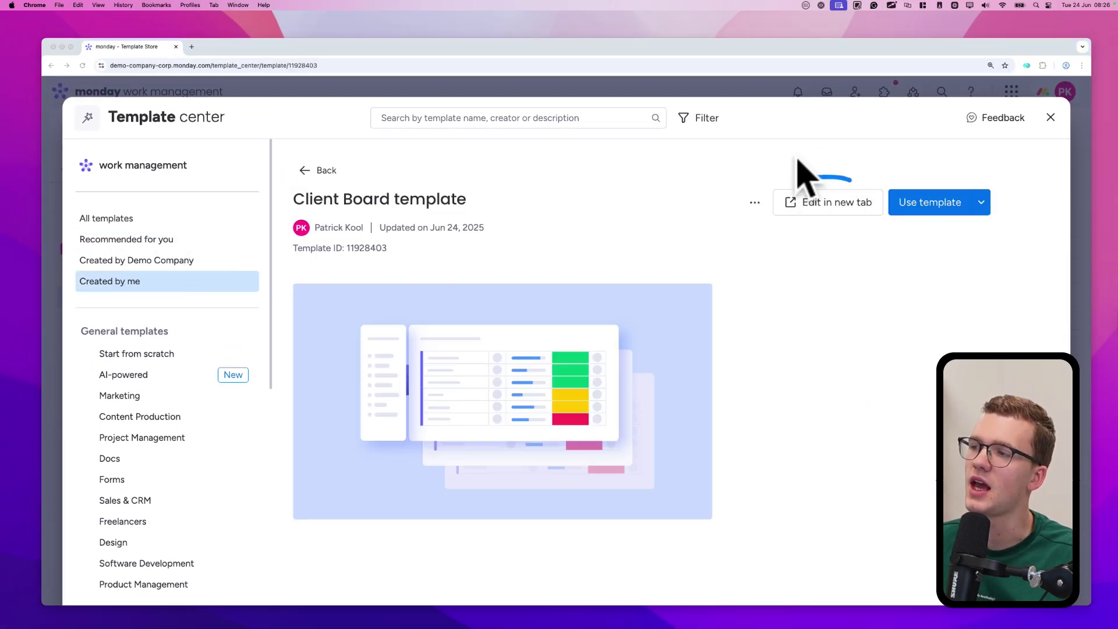
pyautogui.click(832, 198)
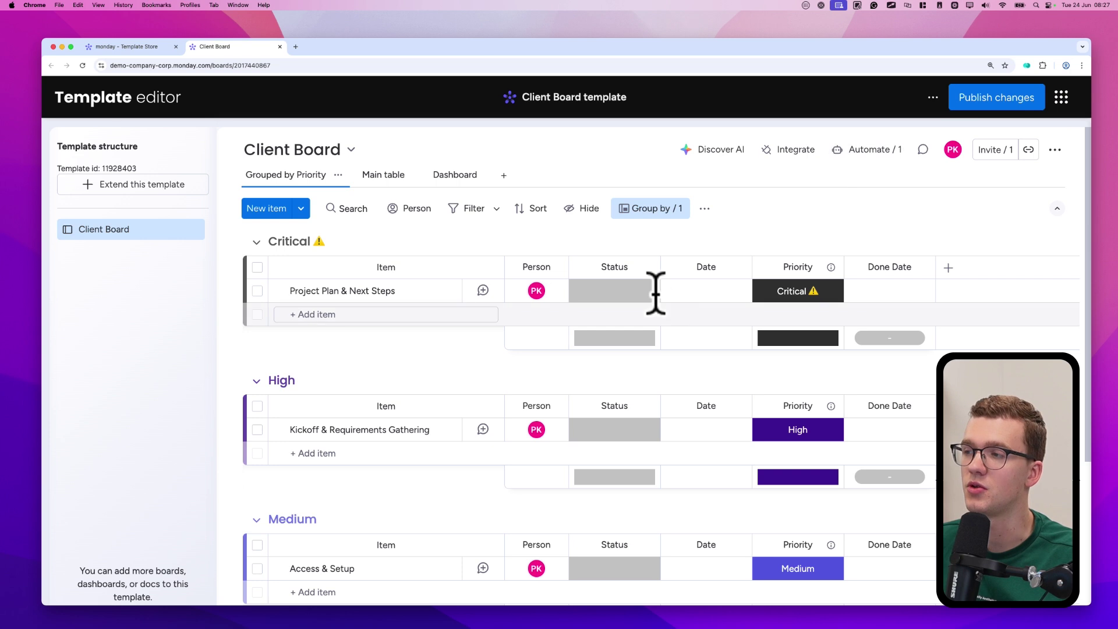
# Step: Add a numbers column named Estimated Time after the Done Date column of the template board
pyautogui.moveTo(915, 245); pyautogui.dragTo(1008, 256)
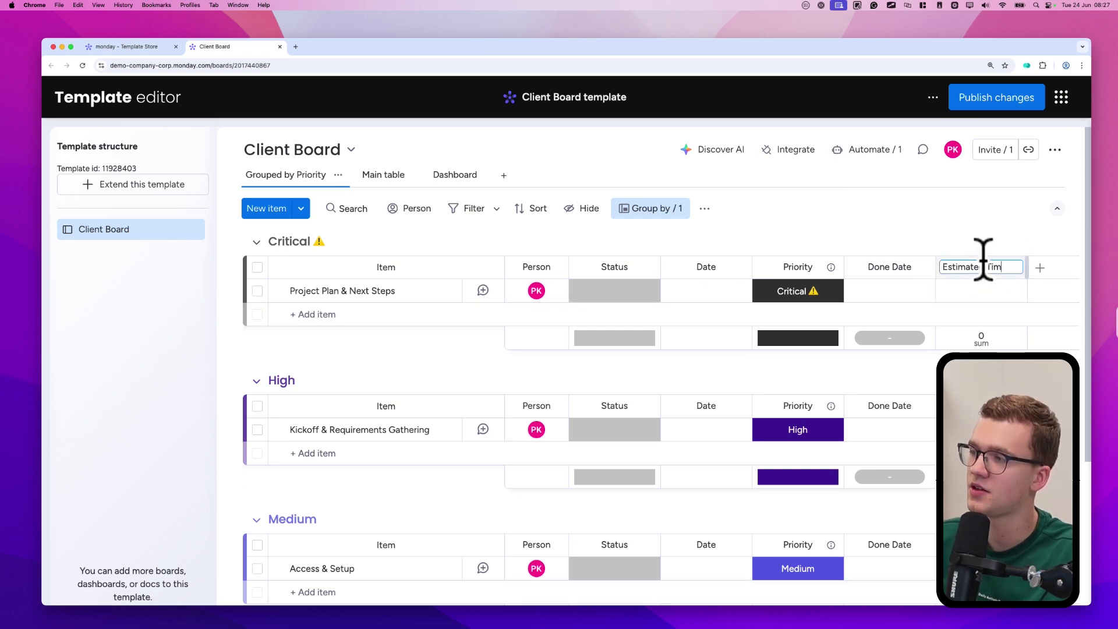
pyautogui.write('e')
pyautogui.press('Return')
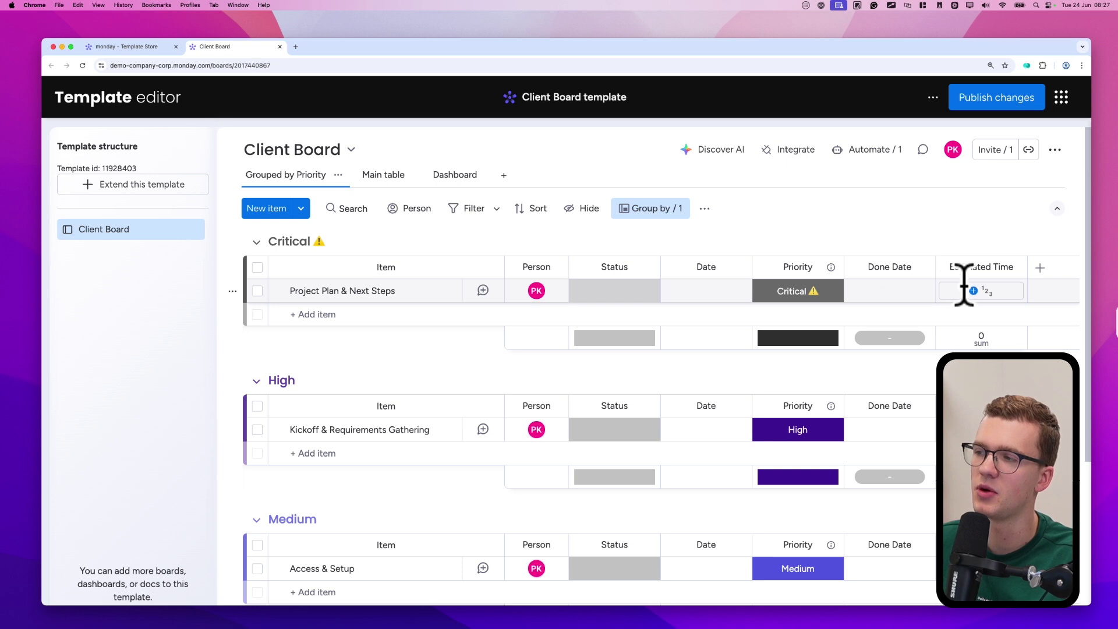
# Step: Enter 10 as the Estimated Time of Project Plan & Next Steps and set the column's unit to hours
pyautogui.click(963, 285)
pyautogui.click(1013, 268)
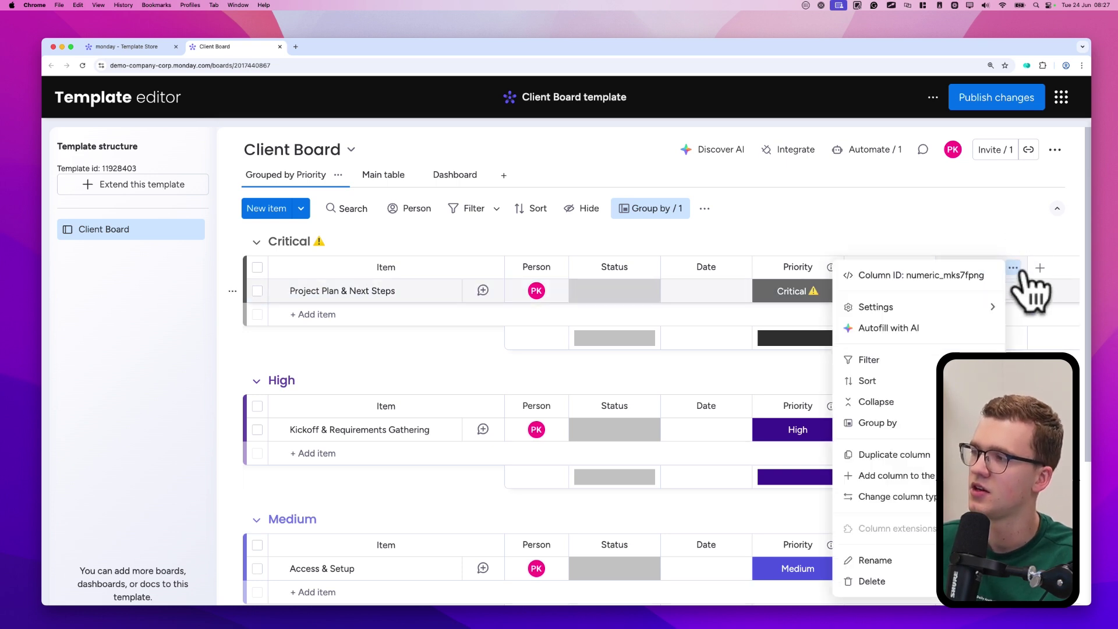
pyautogui.moveTo(877, 307)
pyautogui.click(751, 312)
pyautogui.click(955, 318)
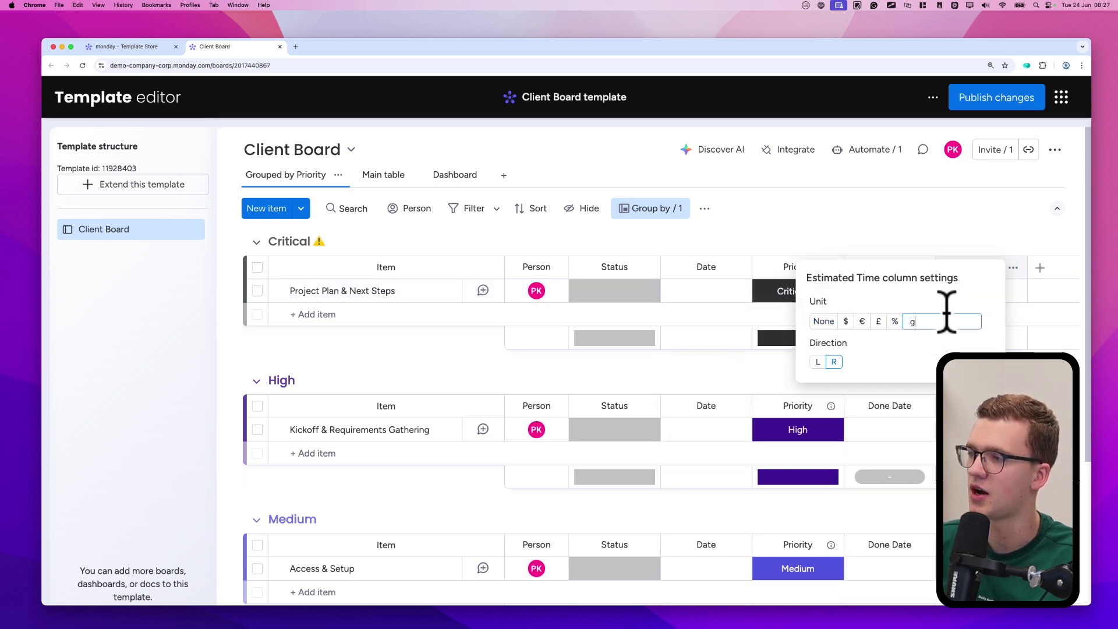
pyautogui.write('hours')
pyautogui.click(993, 256)
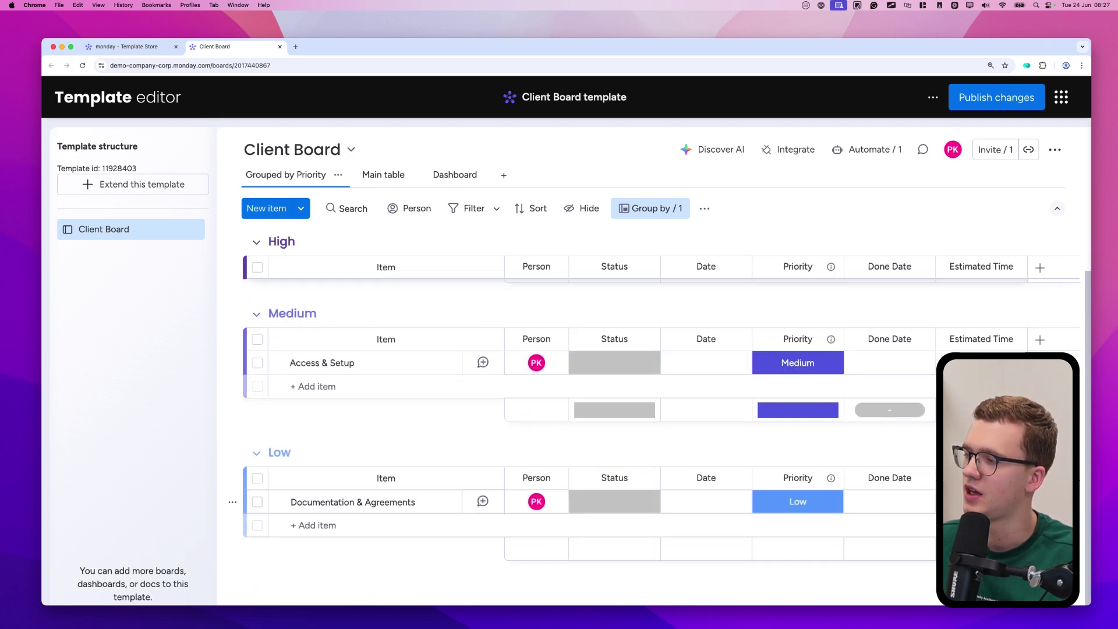
# Step: Publish the changes made to the Client Board template
pyautogui.click(998, 96)
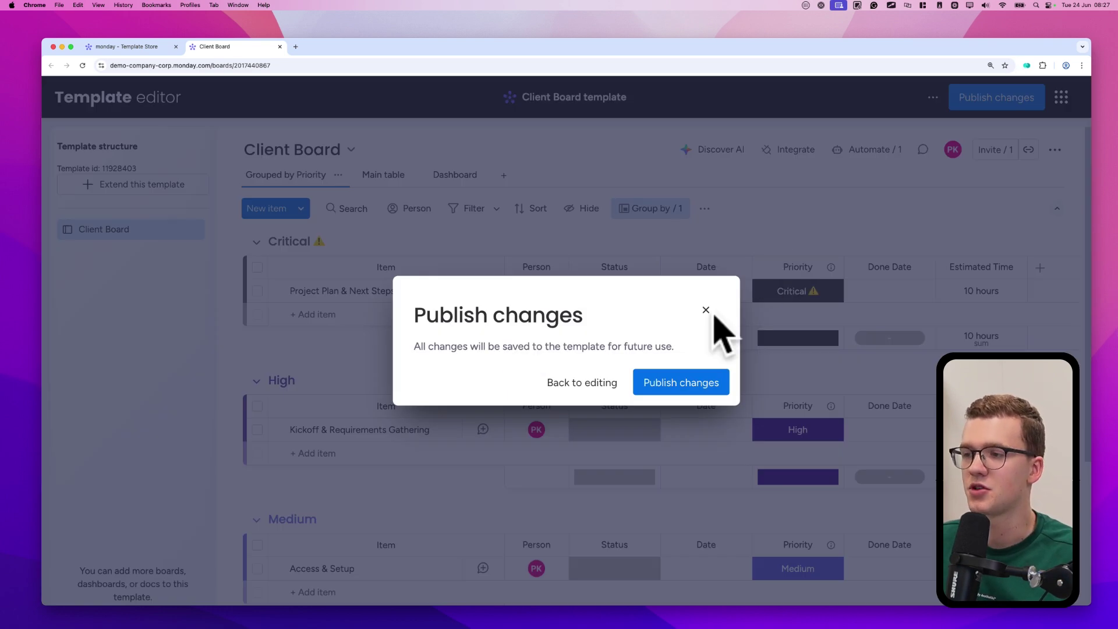
pyautogui.click(705, 378)
pyautogui.moveTo(934, 437)
pyautogui.mouseDown()
pyautogui.moveTo(780, 493)
pyautogui.moveTo(1094, 537)
pyautogui.mouseUp()
pyautogui.press('Escape')
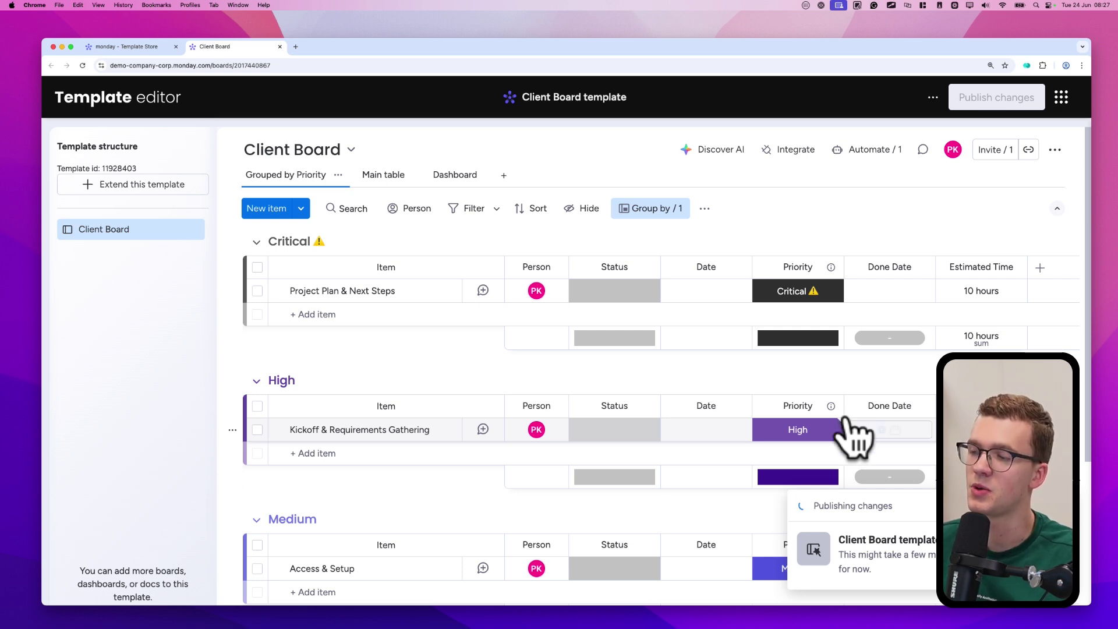
pyautogui.moveTo(807, 482)
pyautogui.mouseDown()
pyautogui.moveTo(918, 532)
pyautogui.moveTo(786, 476)
pyautogui.mouseUp()
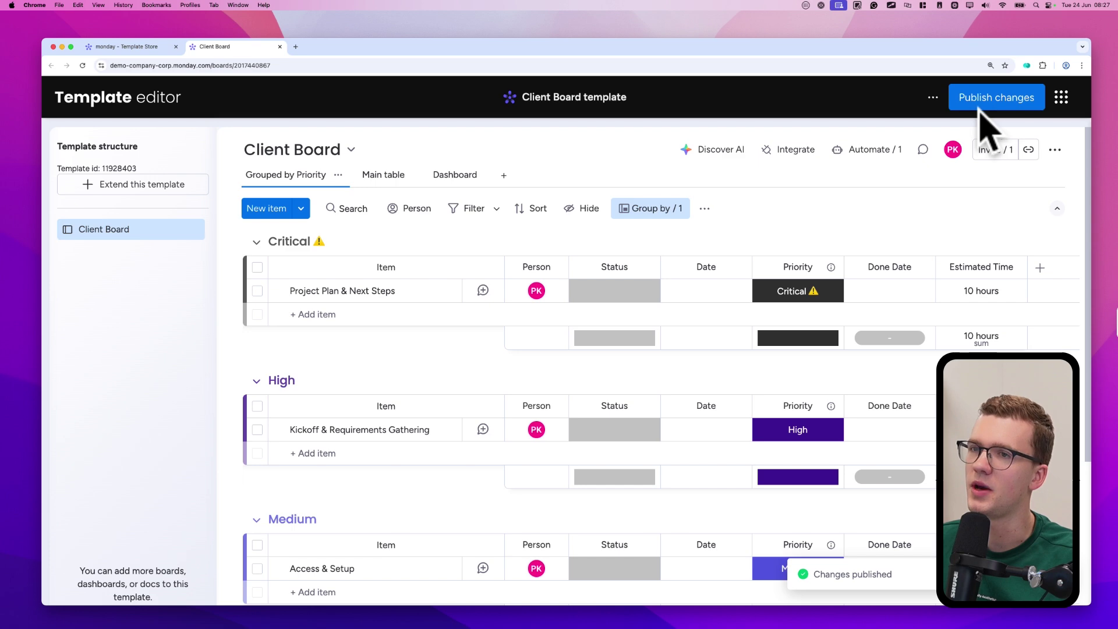
# Step: Reload the Client Board template's page in the template center and create a new board from the template
pyautogui.click(1071, 87)
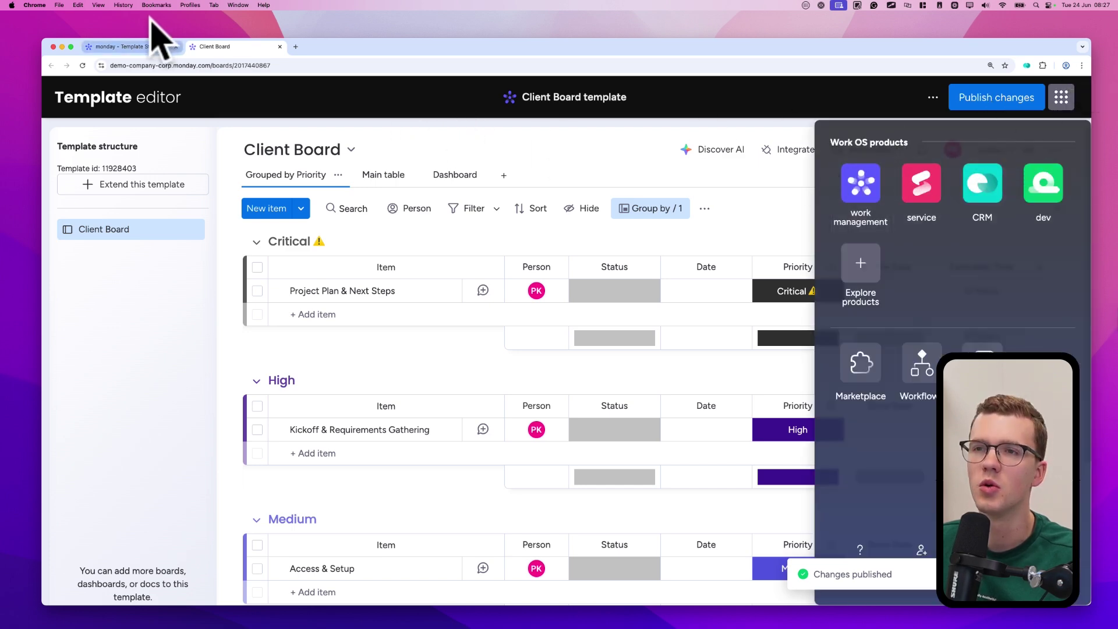
pyautogui.click(140, 46)
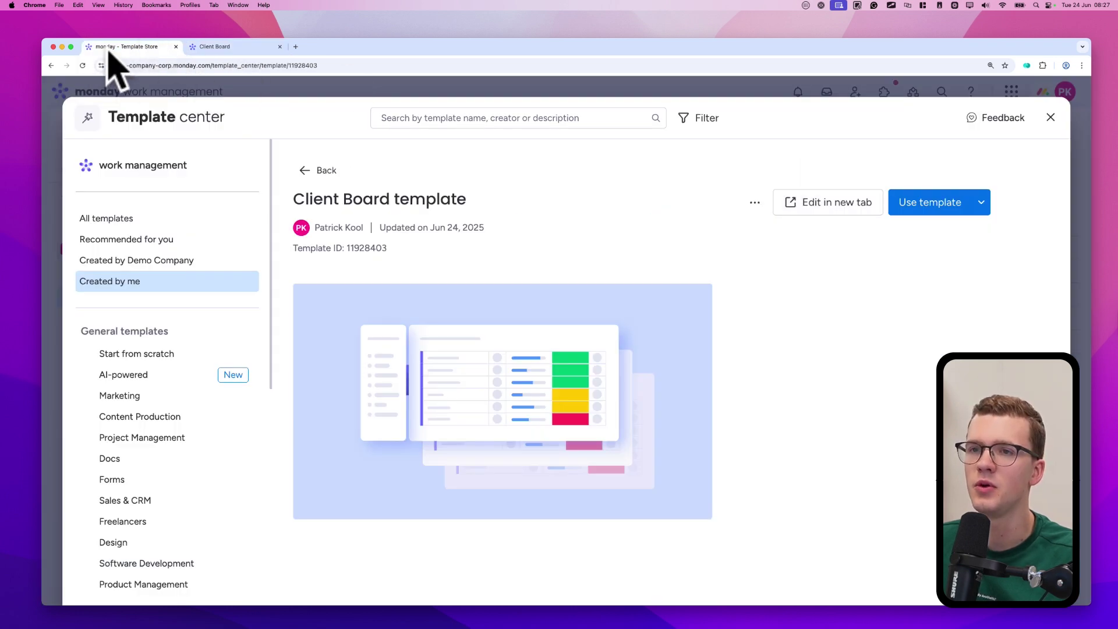
pyautogui.click(82, 65)
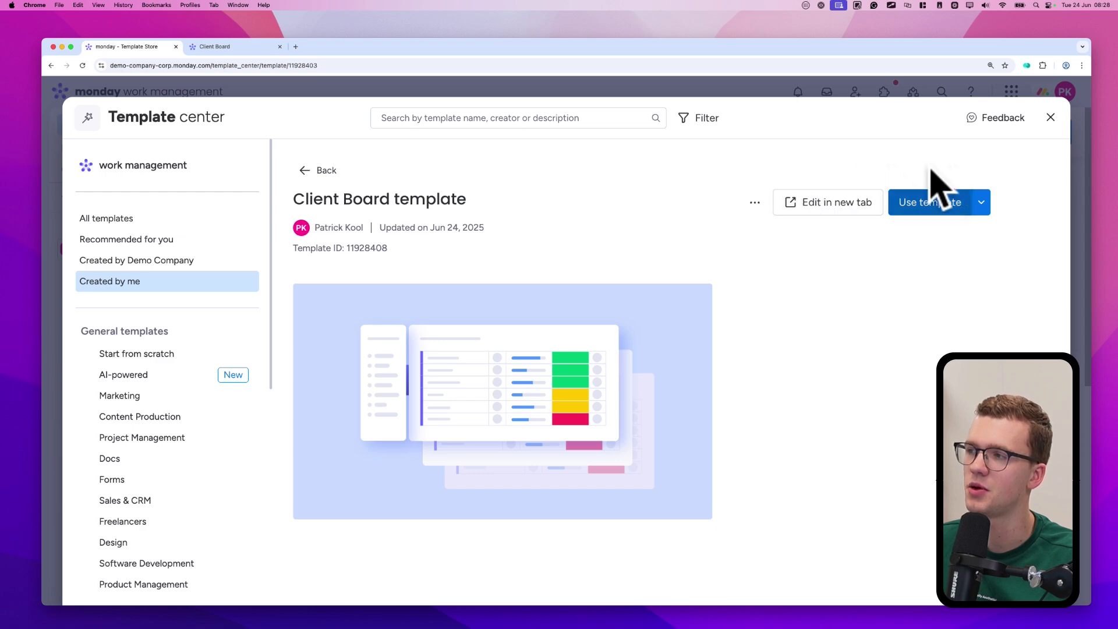
pyautogui.click(943, 200)
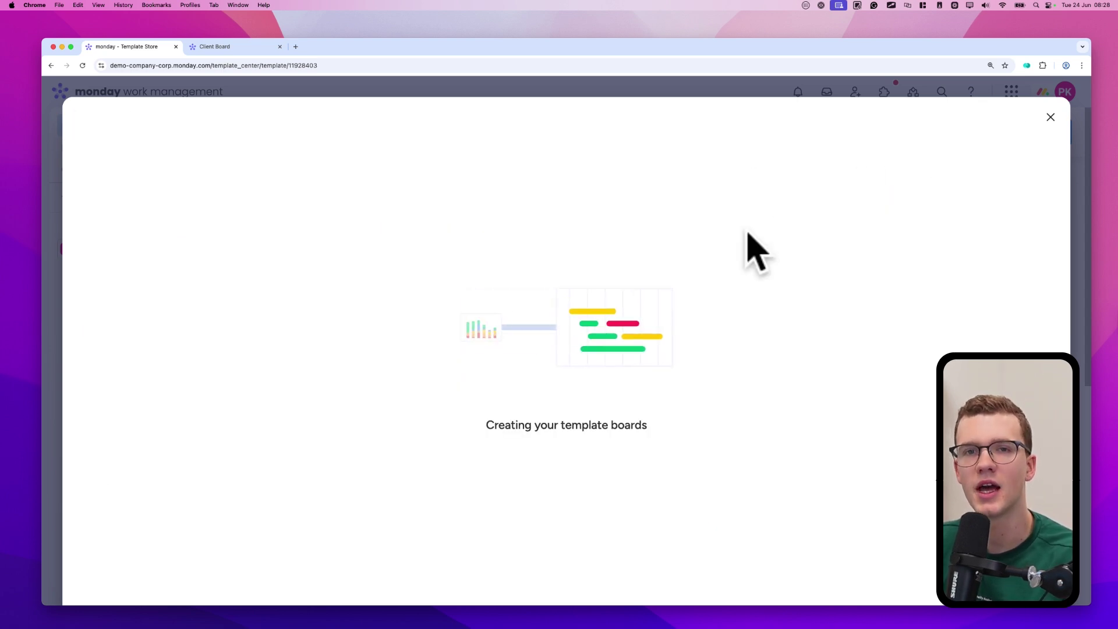
# Step: Check the columns of the older Client Boards in the Examples workspace and view who is invited to the first one
pyautogui.moveTo(964, 221)
pyautogui.mouseDown()
pyautogui.moveTo(918, 239)
pyautogui.moveTo(1002, 222)
pyautogui.mouseUp()
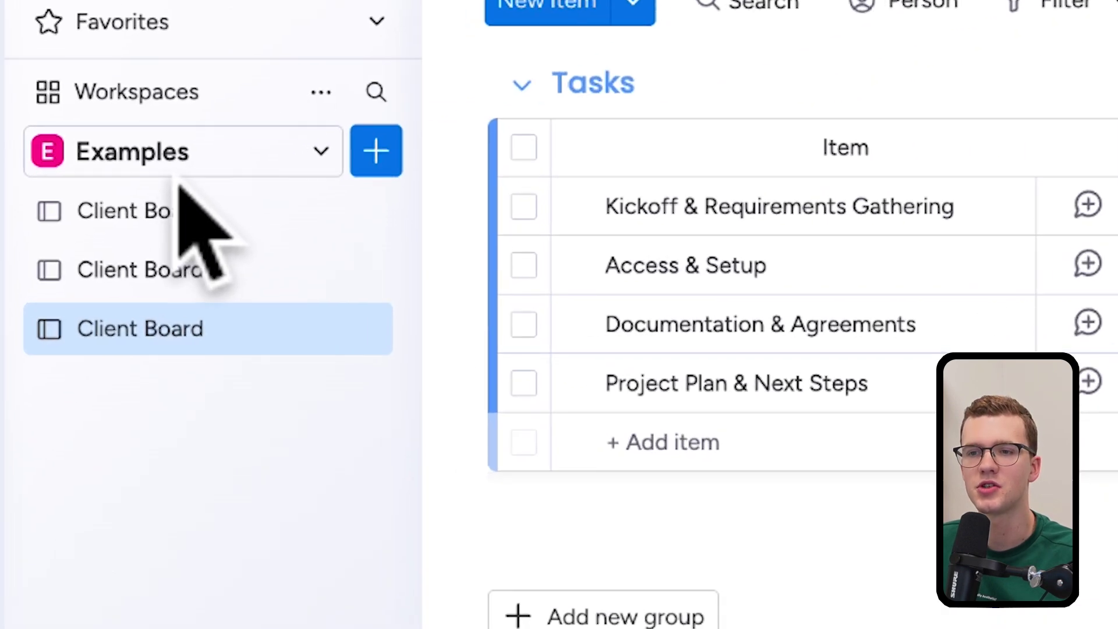
pyautogui.click(103, 296)
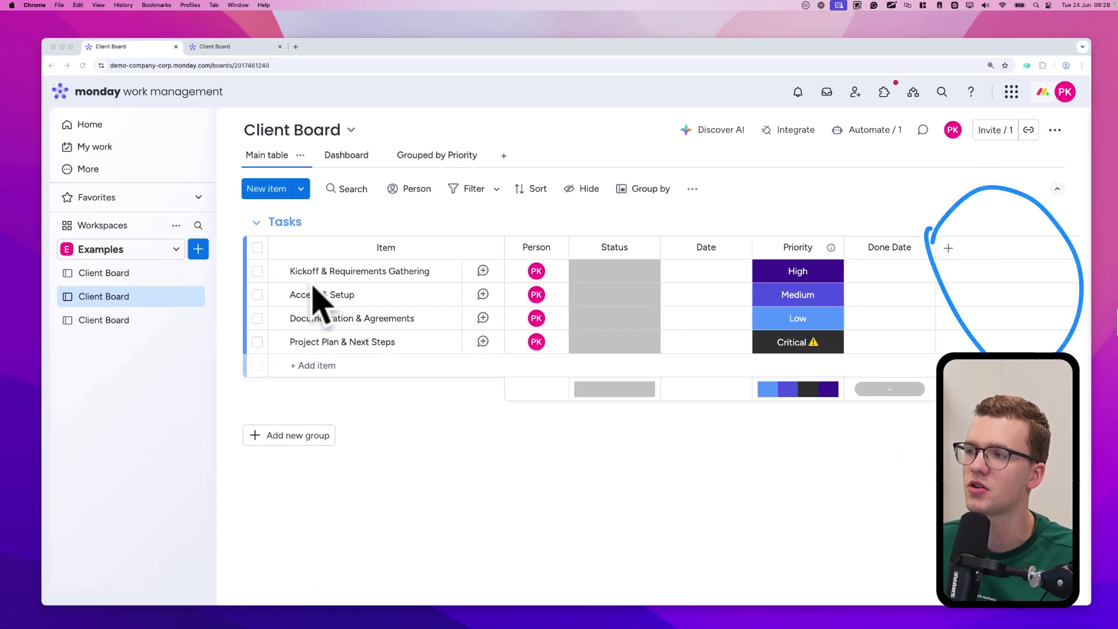
pyautogui.click(111, 271)
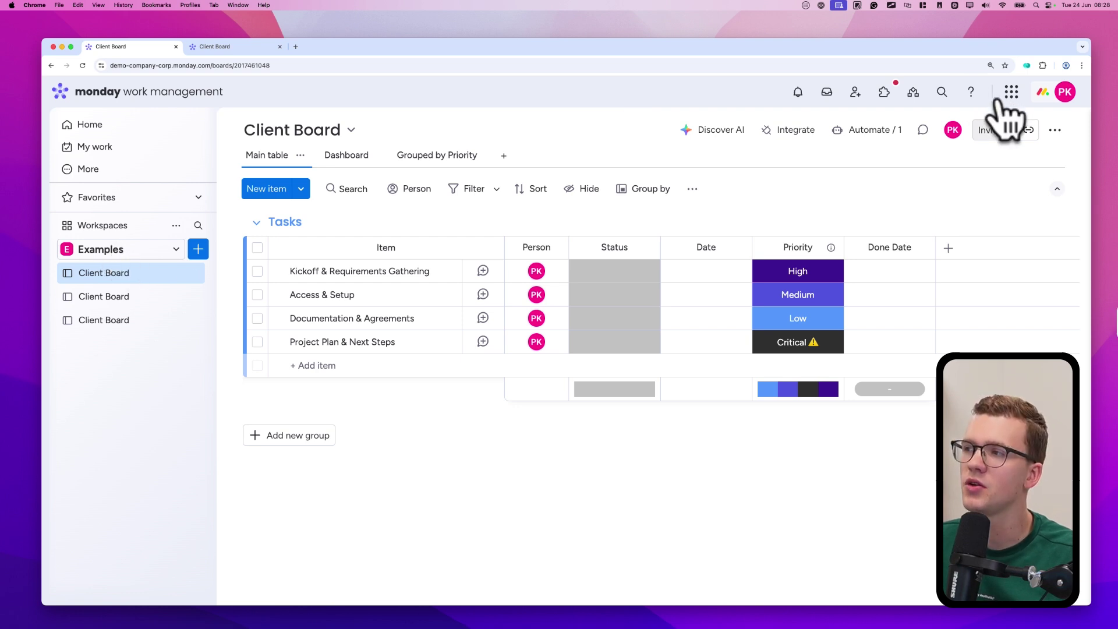
pyautogui.click(996, 127)
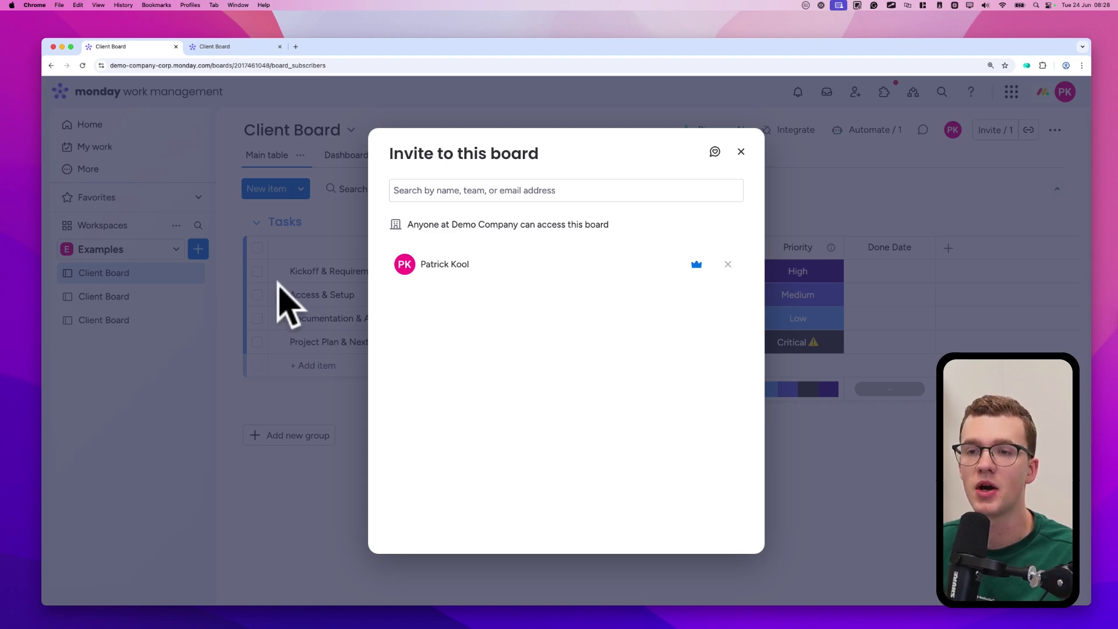
pyautogui.click(272, 304)
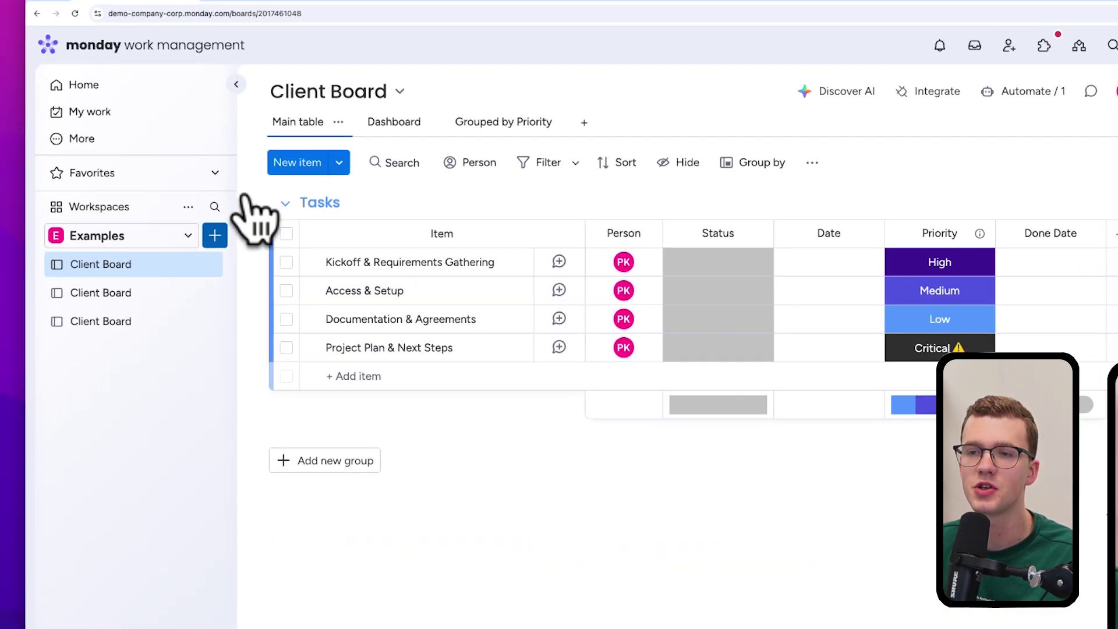
# Step: Find Client Board template among the self-created templates in the template center and open it for editing in another tab
pyautogui.click(215, 235)
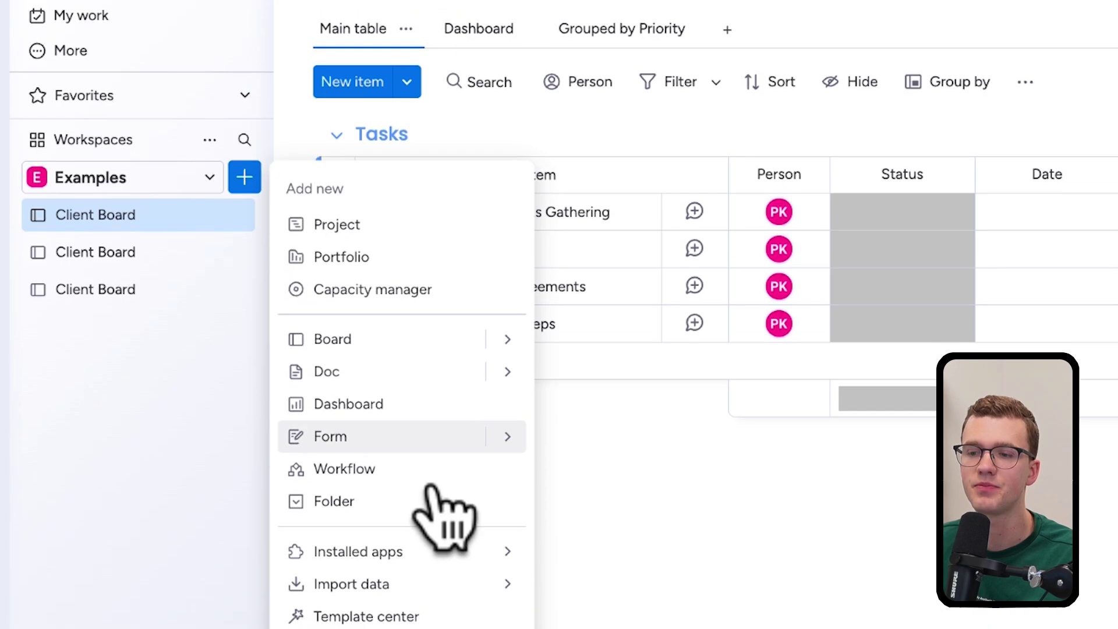
pyautogui.click(396, 542)
pyautogui.click(200, 188)
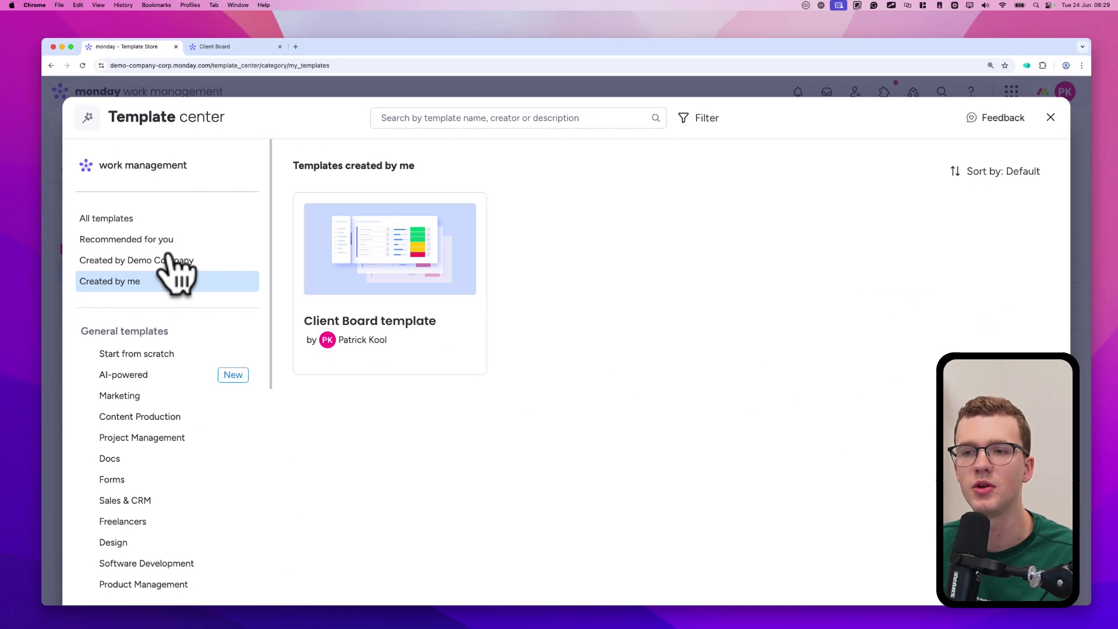
pyautogui.click(386, 257)
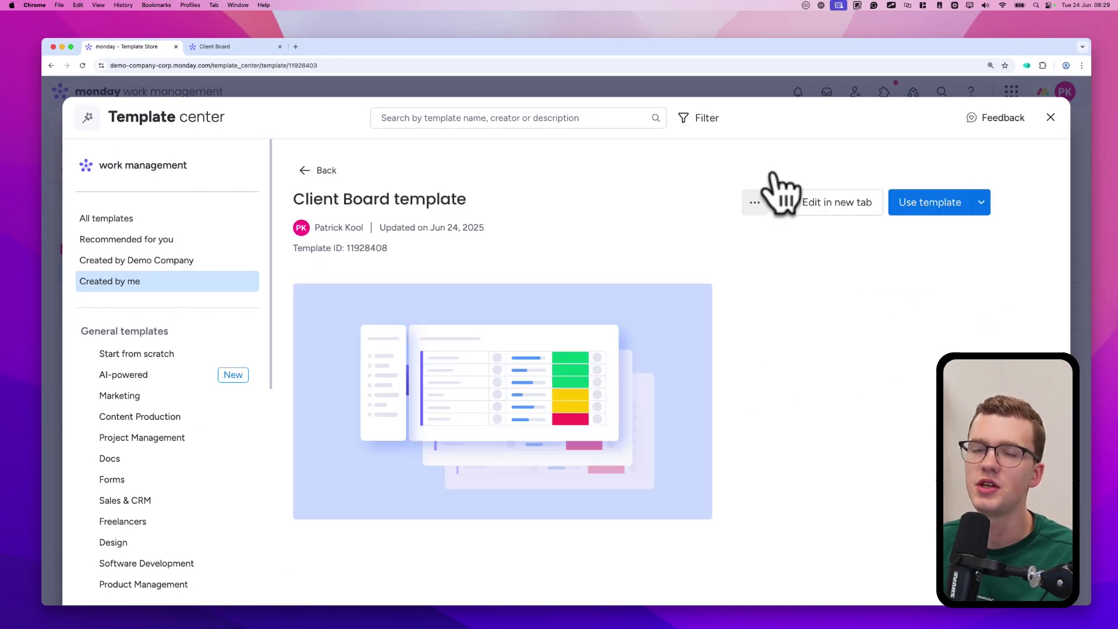
pyautogui.click(760, 201)
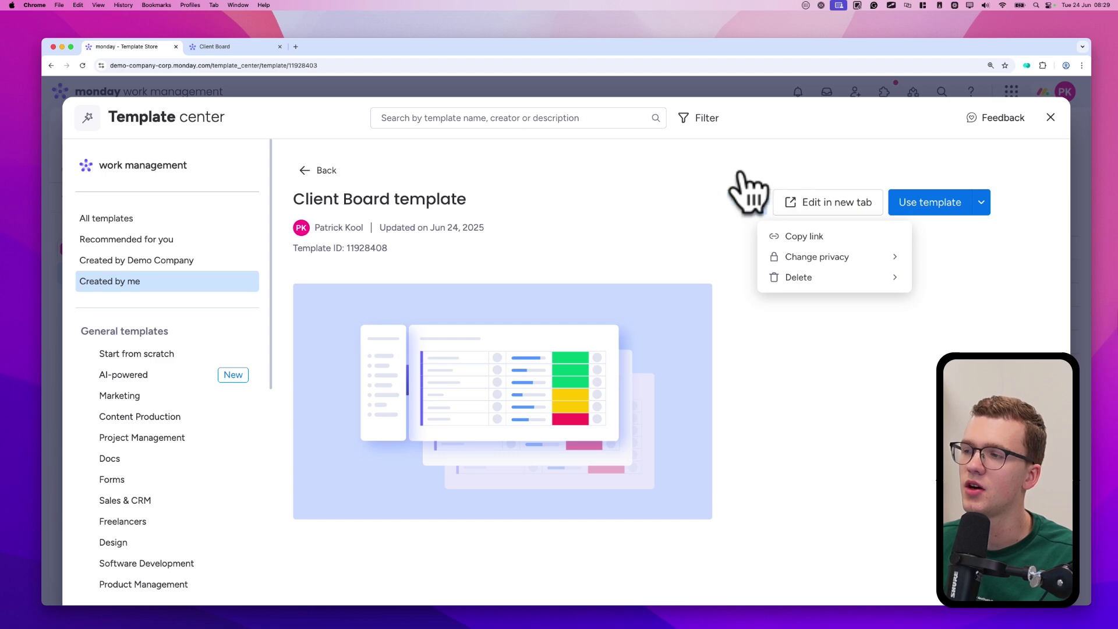
pyautogui.click(689, 194)
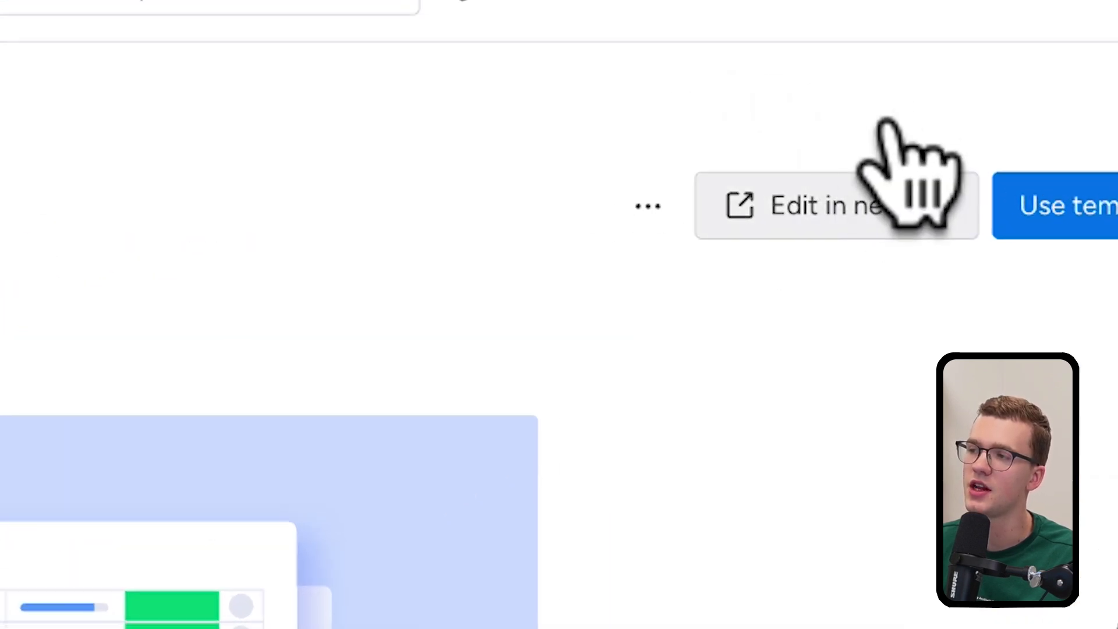
pyautogui.click(885, 181)
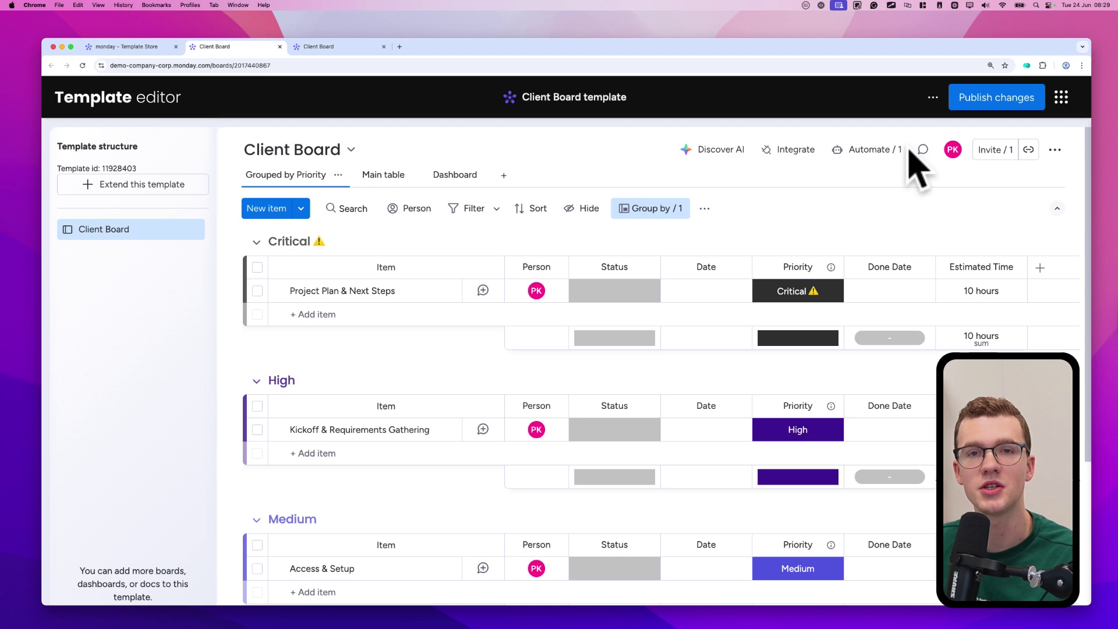
# Step: Invite another member to the Client Board template and make that person an owner of it
pyautogui.click(933, 97)
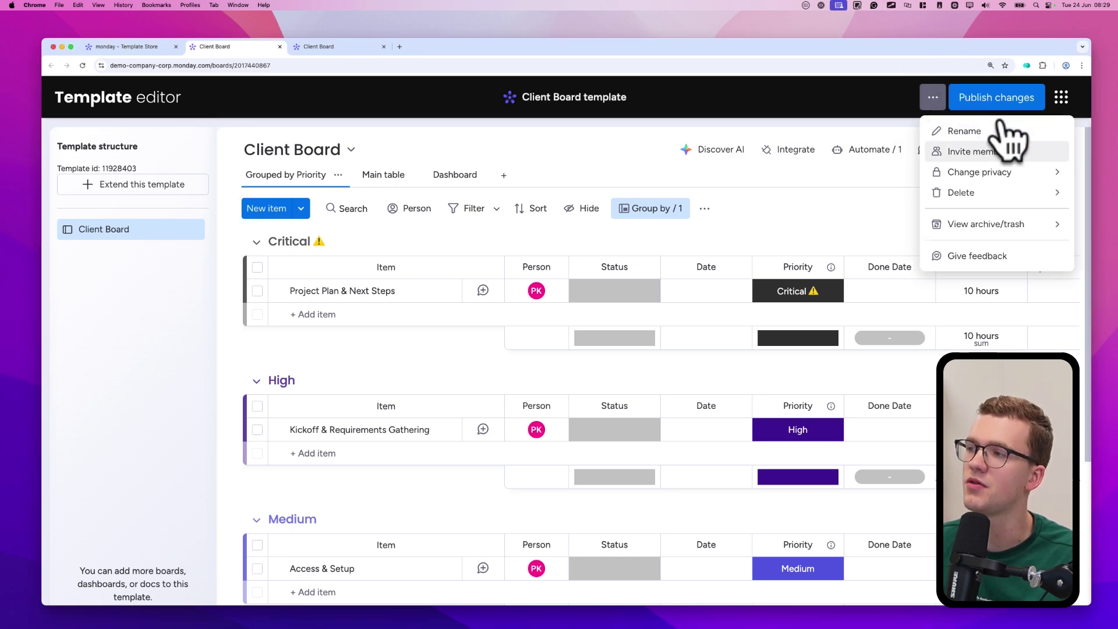
pyautogui.click(1001, 147)
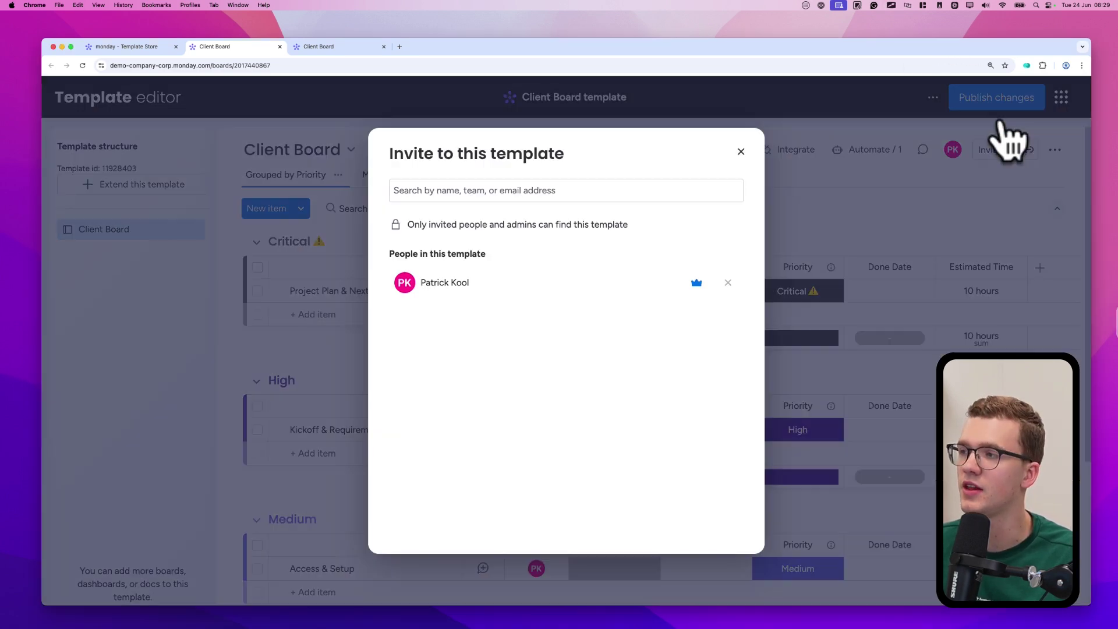
pyautogui.click(440, 185)
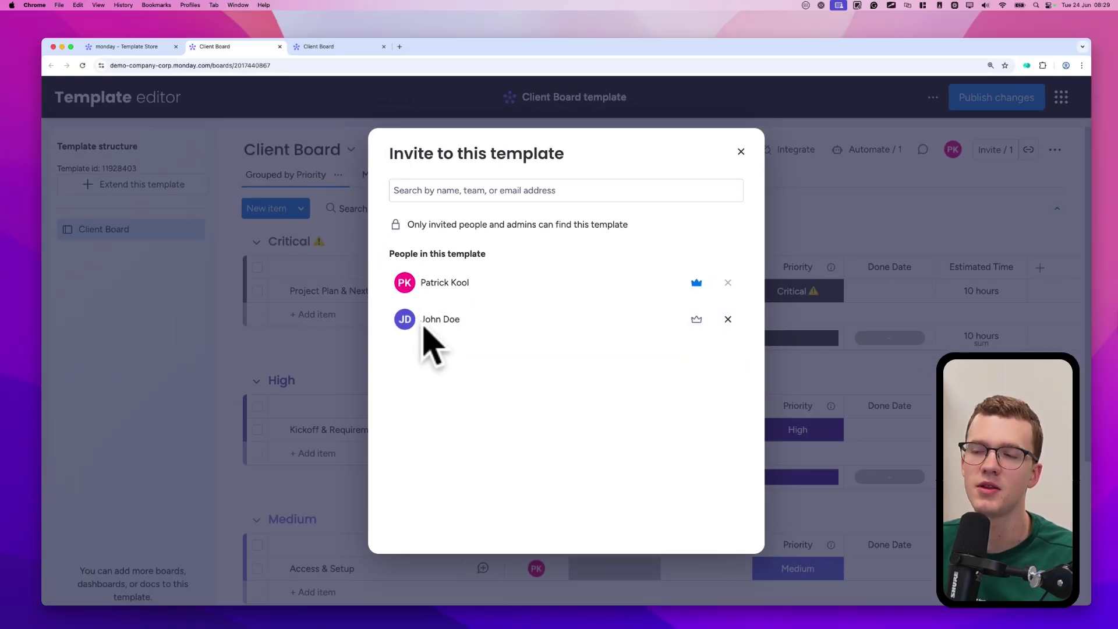
pyautogui.click(696, 319)
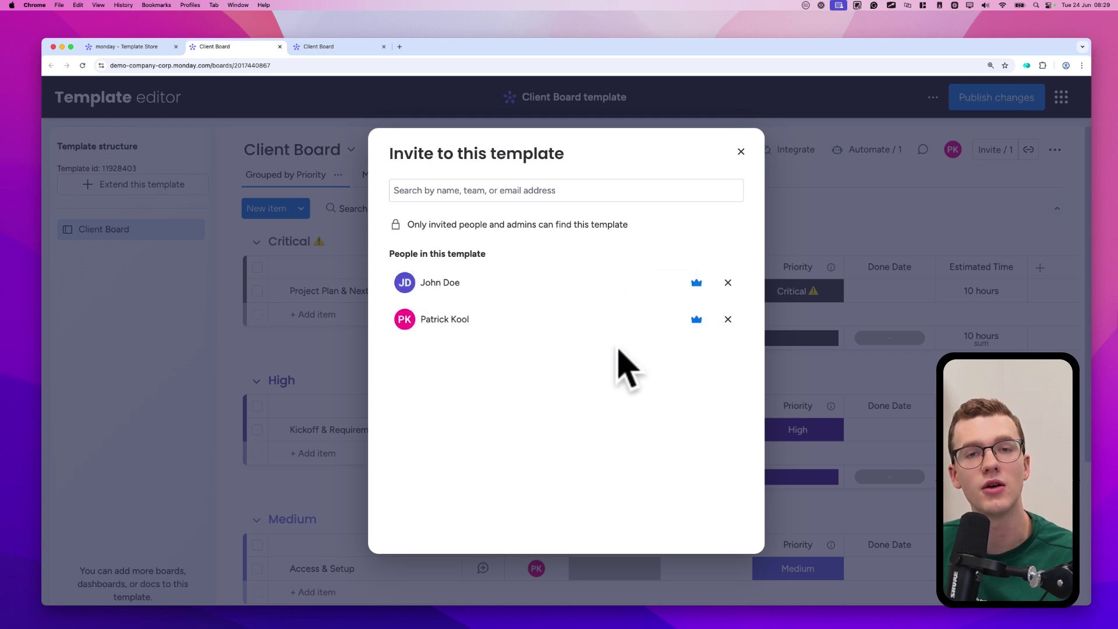
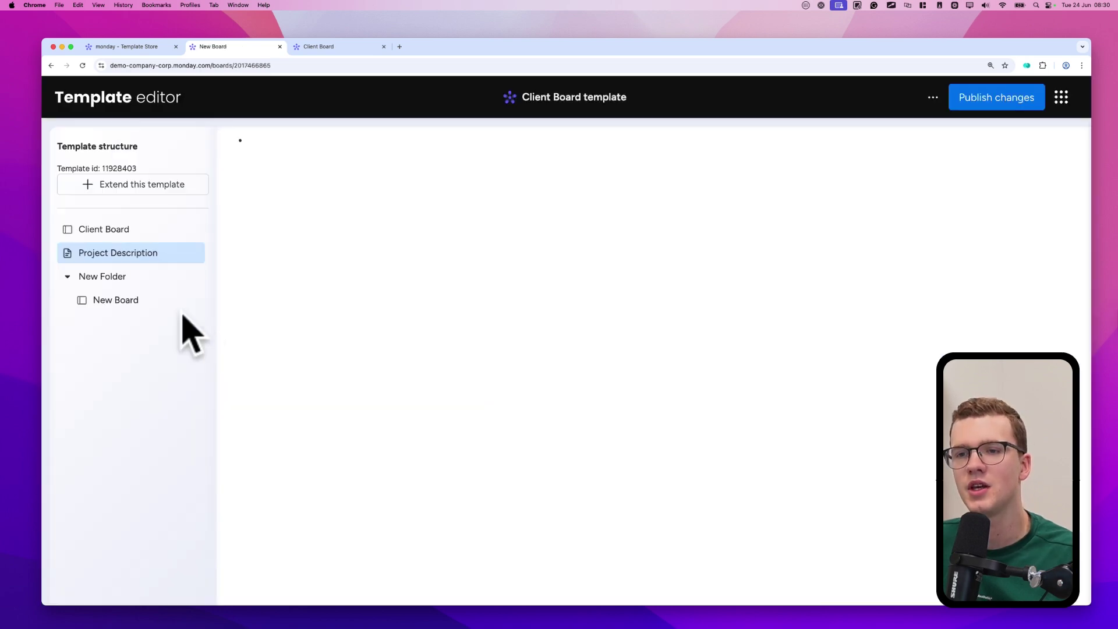
# Step: Publish the extended Client Board template with its Project Description doc and its New Folder containing New Board
pyautogui.click(1000, 87)
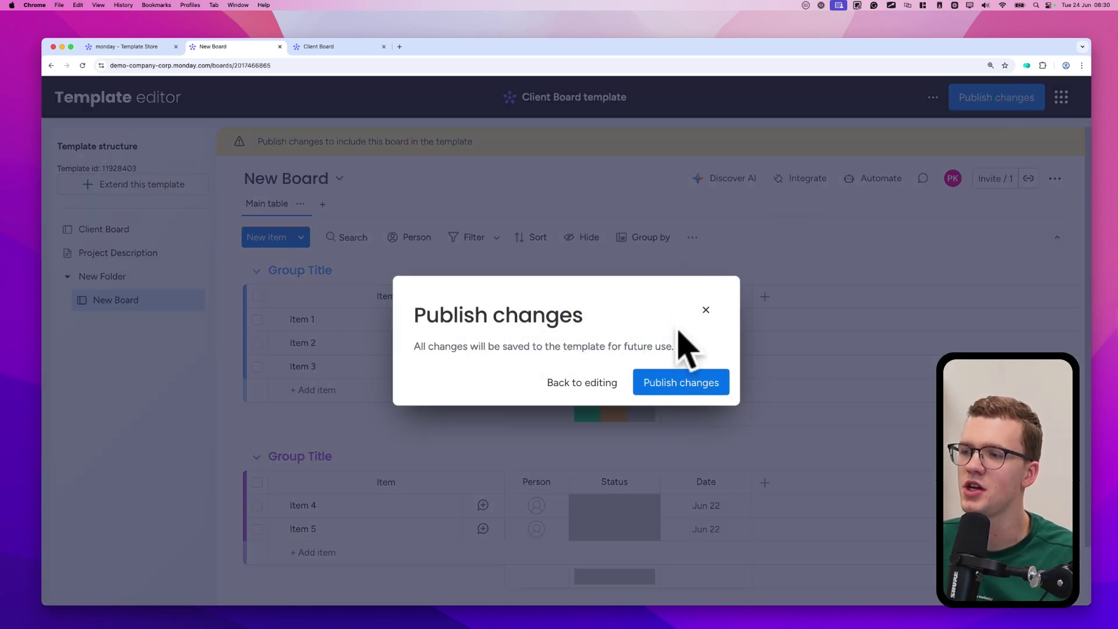
pyautogui.click(680, 378)
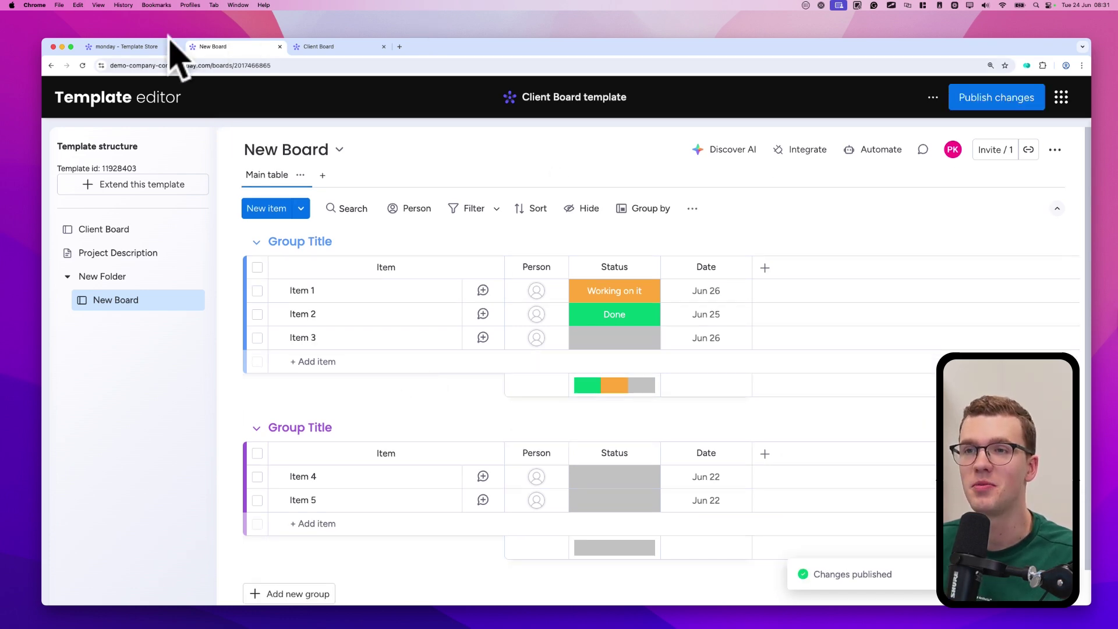
# Step: Reload the template center, reopen Client Board template from the self-created ones, and use it in the Examples workspace
pyautogui.click(143, 45)
pyautogui.press('super+r')
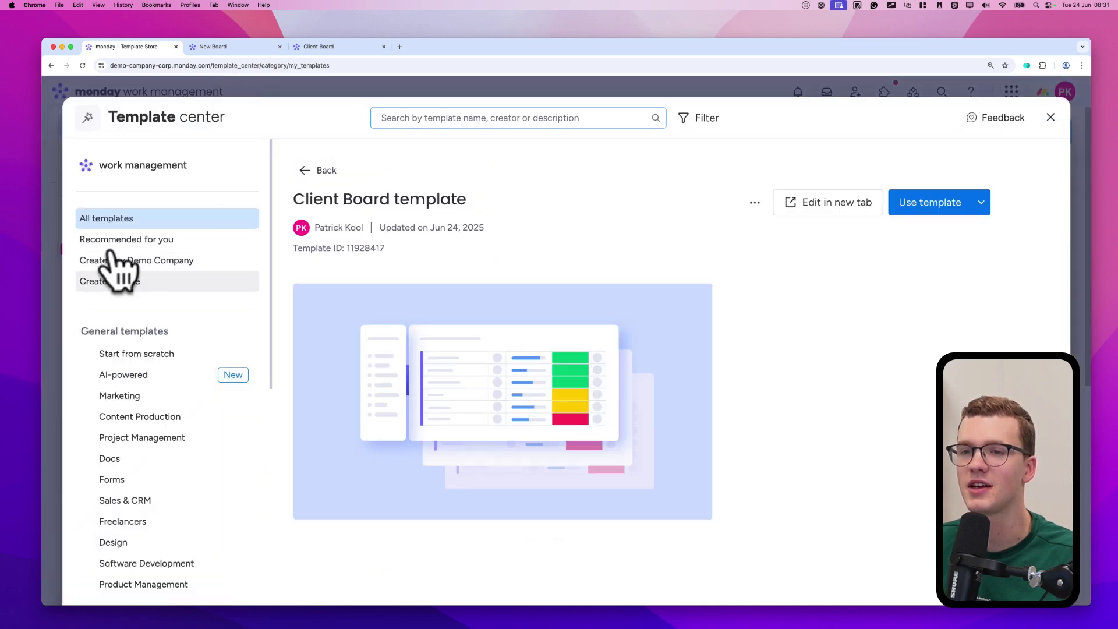
pyautogui.click(120, 279)
pyautogui.click(466, 265)
pyautogui.click(937, 202)
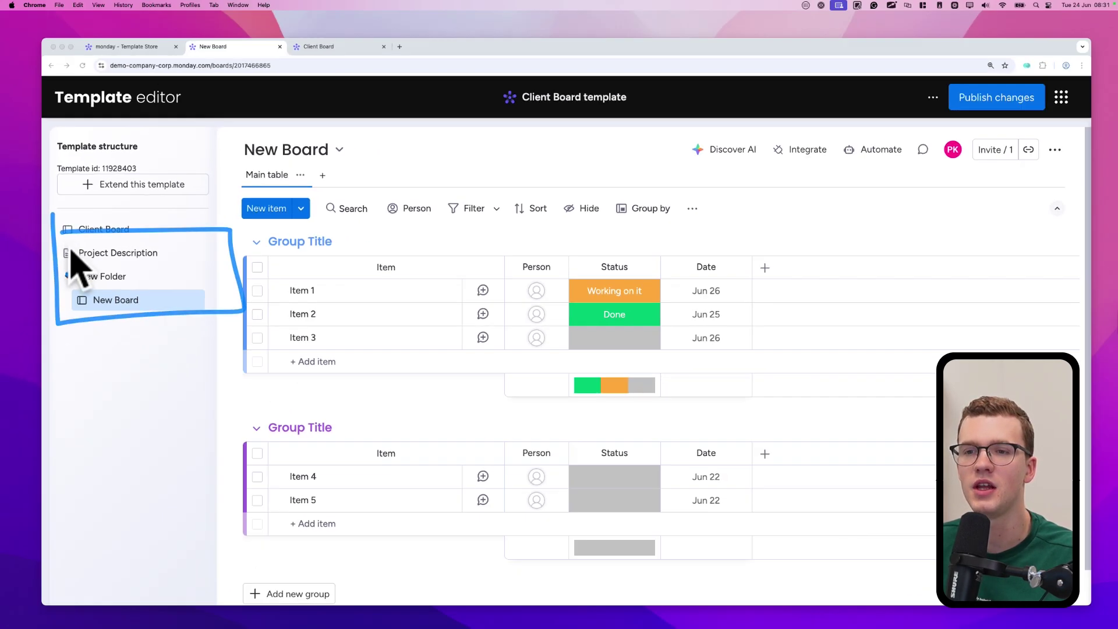
pyautogui.click(143, 45)
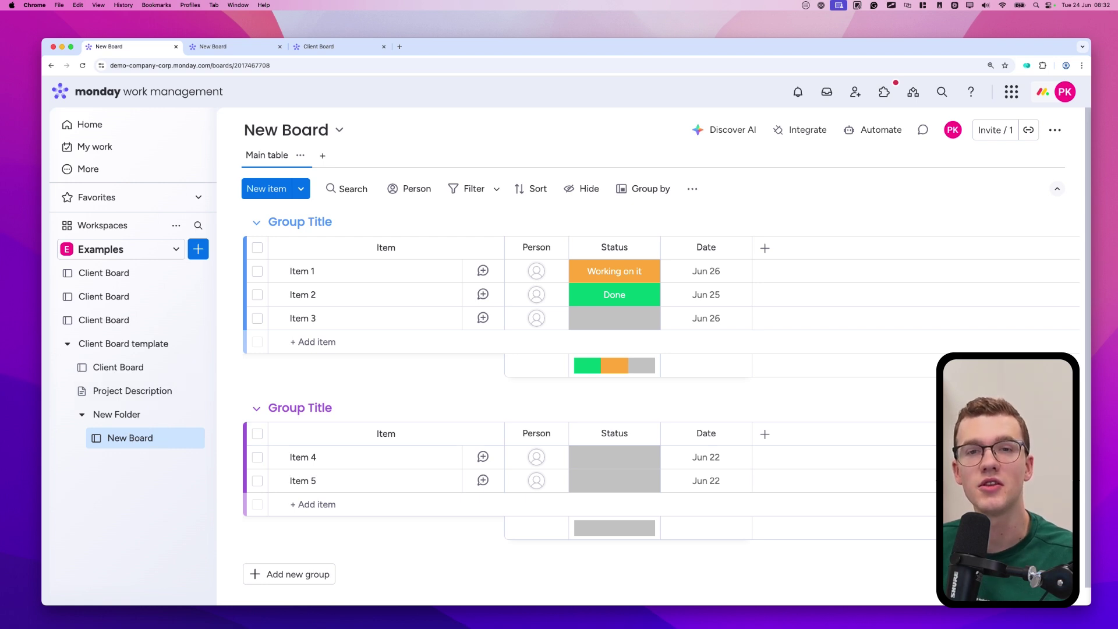
# Step: Compare the template's structure in the template editor with the Client Board template folder created in the Examples workspace
pyautogui.click(232, 47)
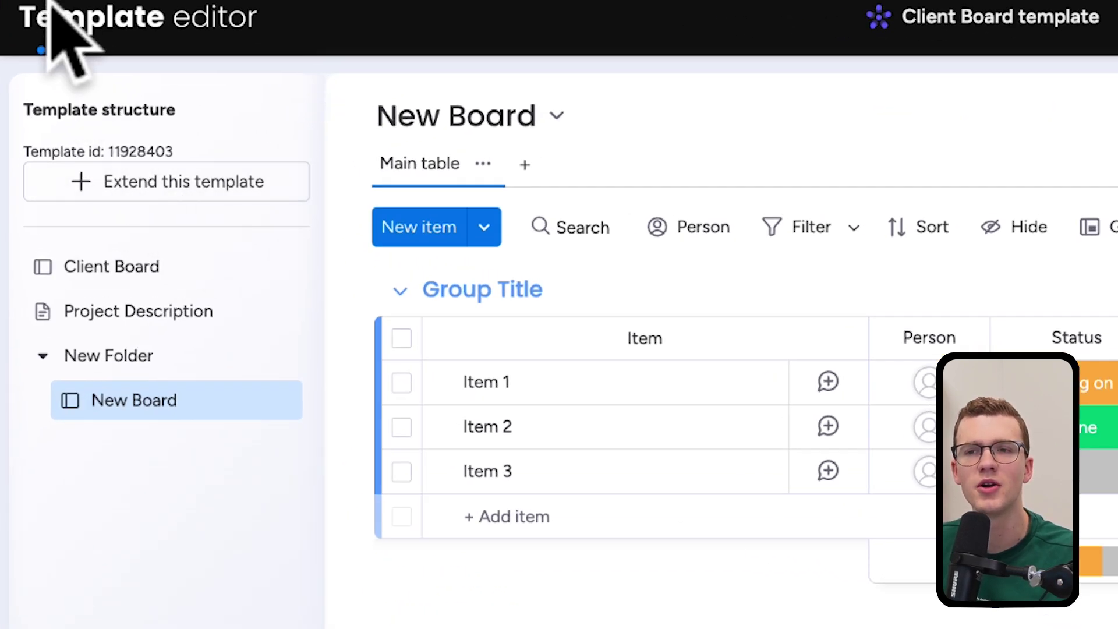
pyautogui.moveTo(62, 118); pyautogui.dragTo(68, 322)
pyautogui.moveTo(55, 238)
pyautogui.mouseDown()
pyautogui.moveTo(16, 250)
pyautogui.moveTo(113, 291)
pyautogui.mouseUp()
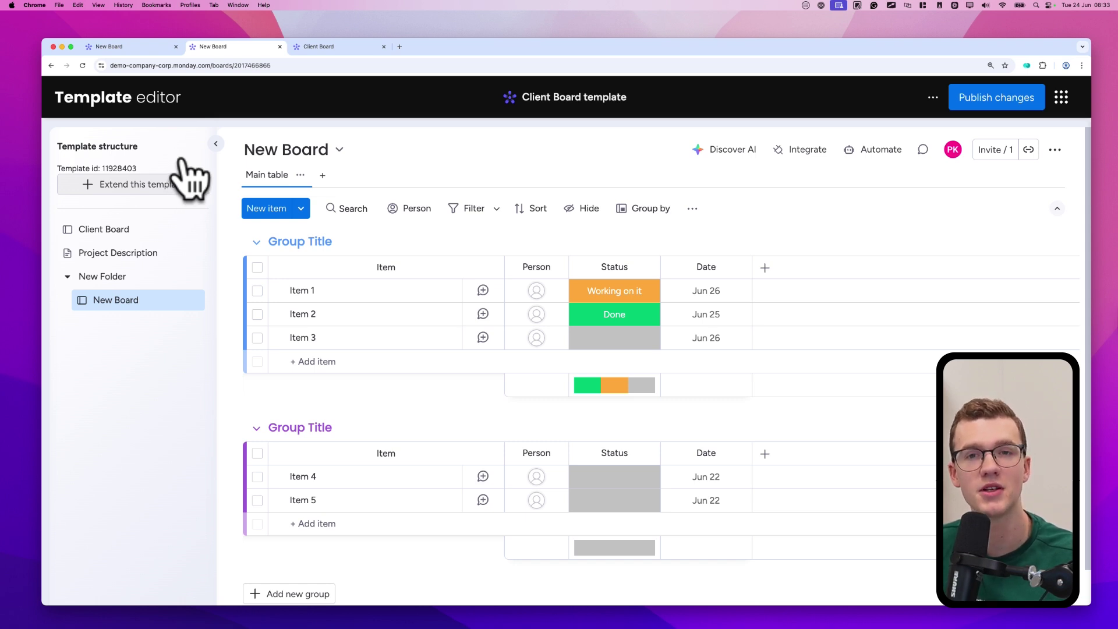
pyautogui.press('super+alt+Left')
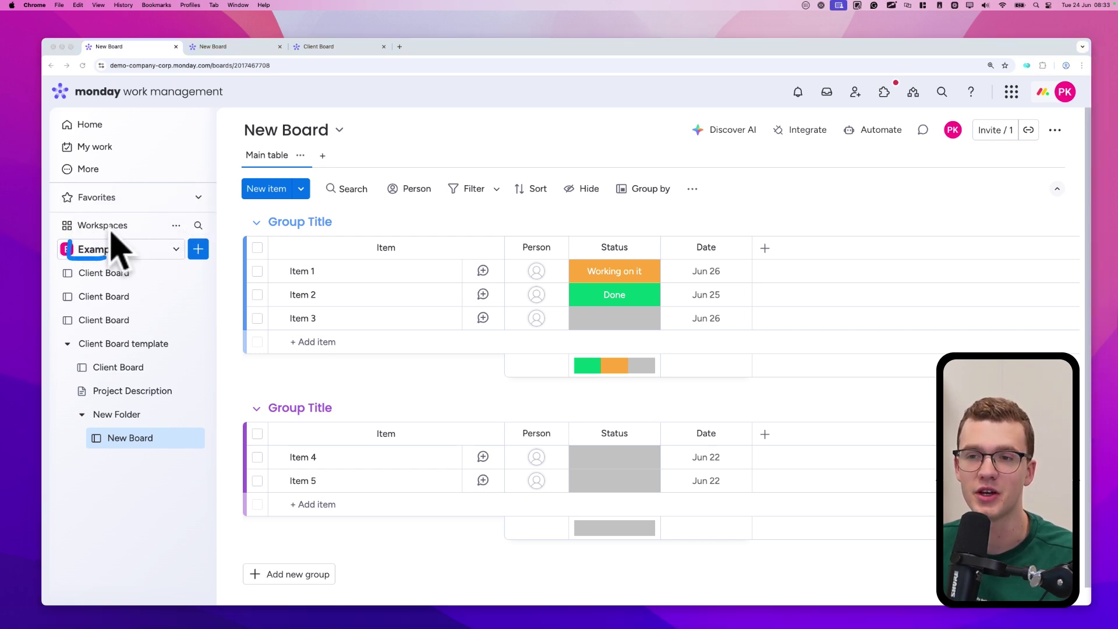
pyautogui.click(137, 441)
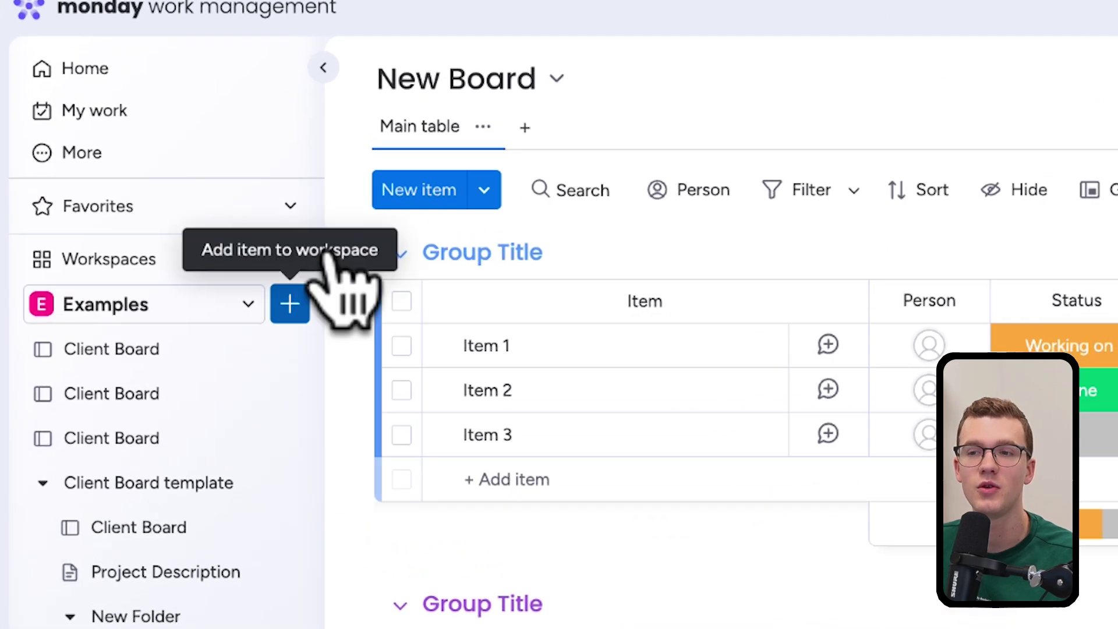
# Step: Save the Examples workspace as a public standard template named Workspace template, moving the origin
pyautogui.click(198, 249)
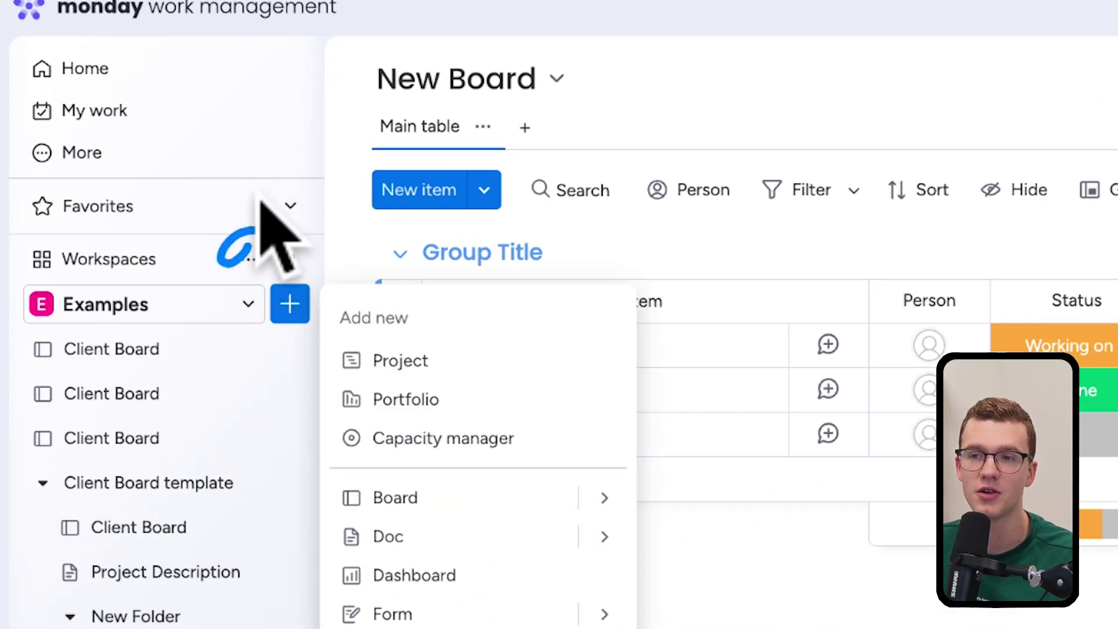
pyautogui.click(248, 258)
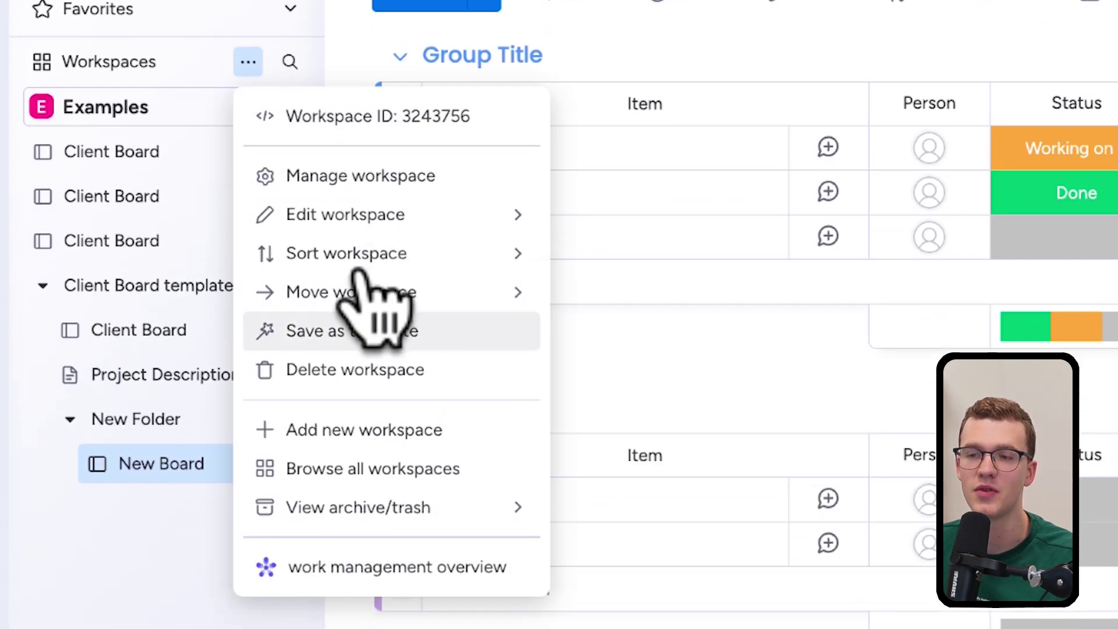
pyautogui.click(364, 320)
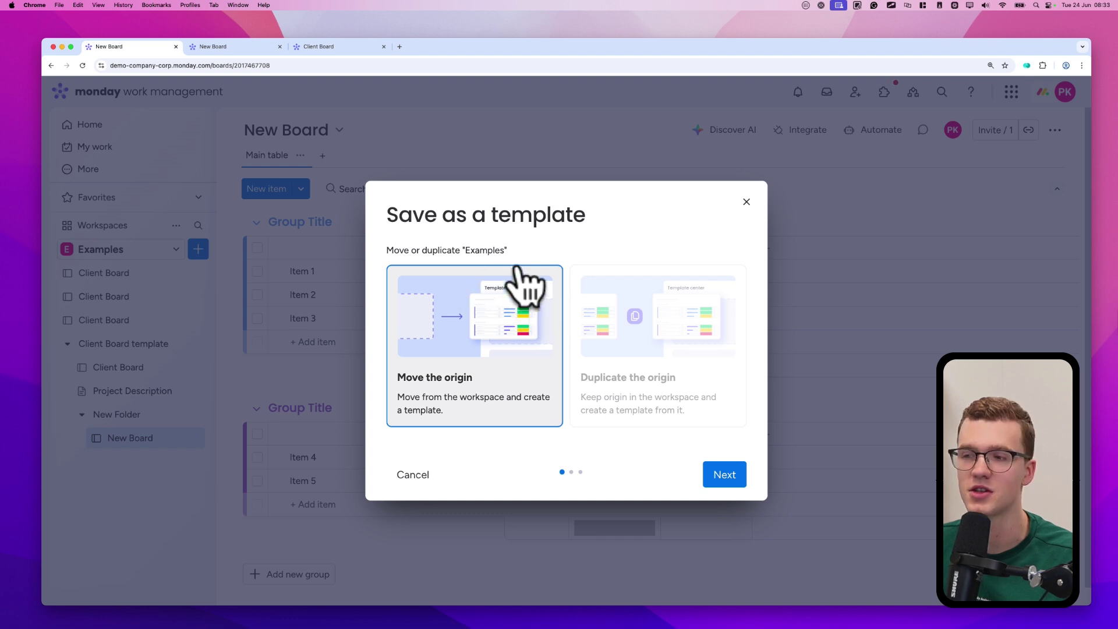
pyautogui.click(725, 473)
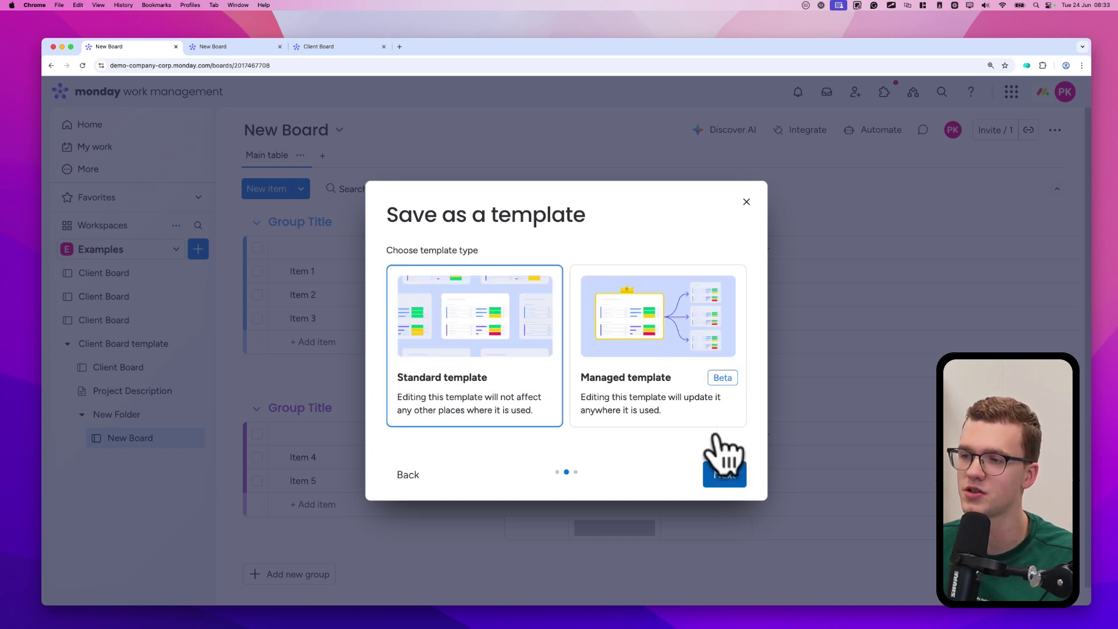
pyautogui.click(719, 473)
pyautogui.doubleClick(441, 285)
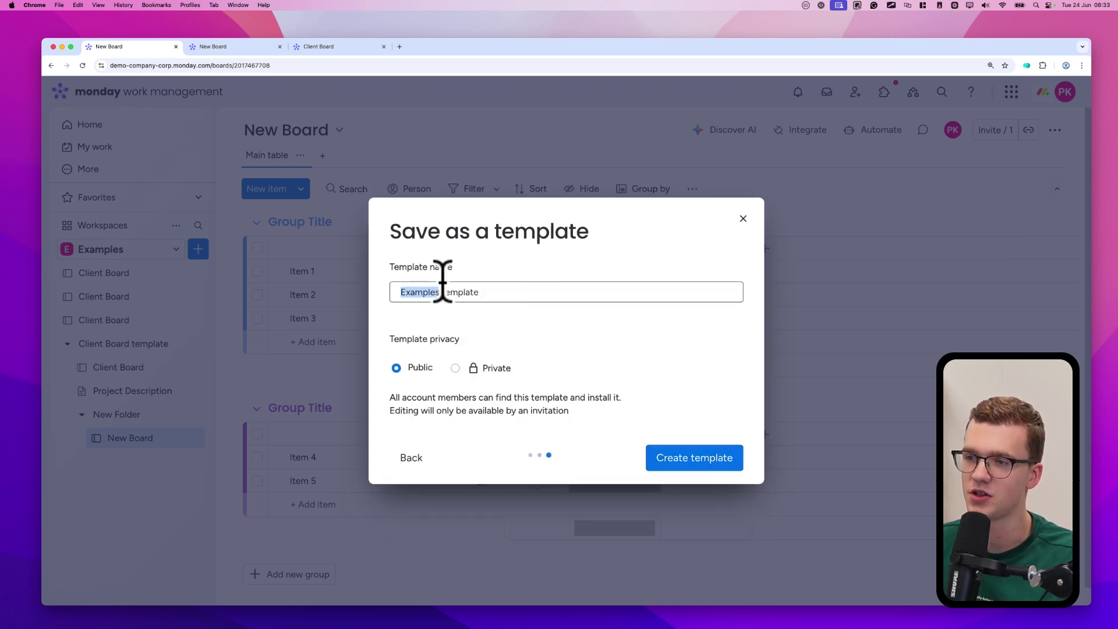
pyautogui.write('Workspace')
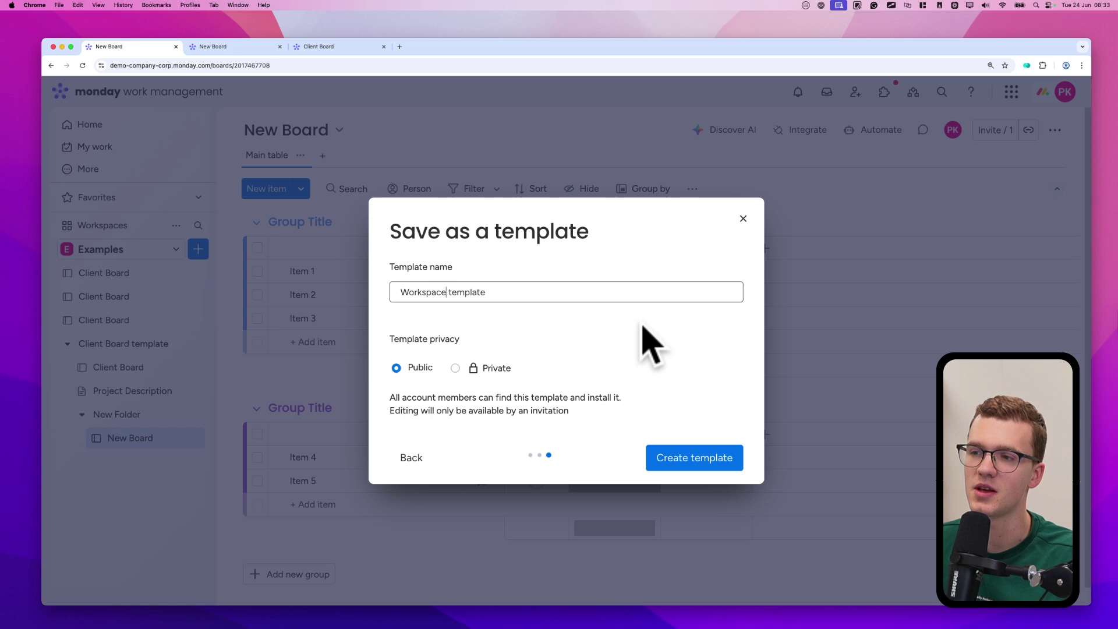
pyautogui.click(714, 458)
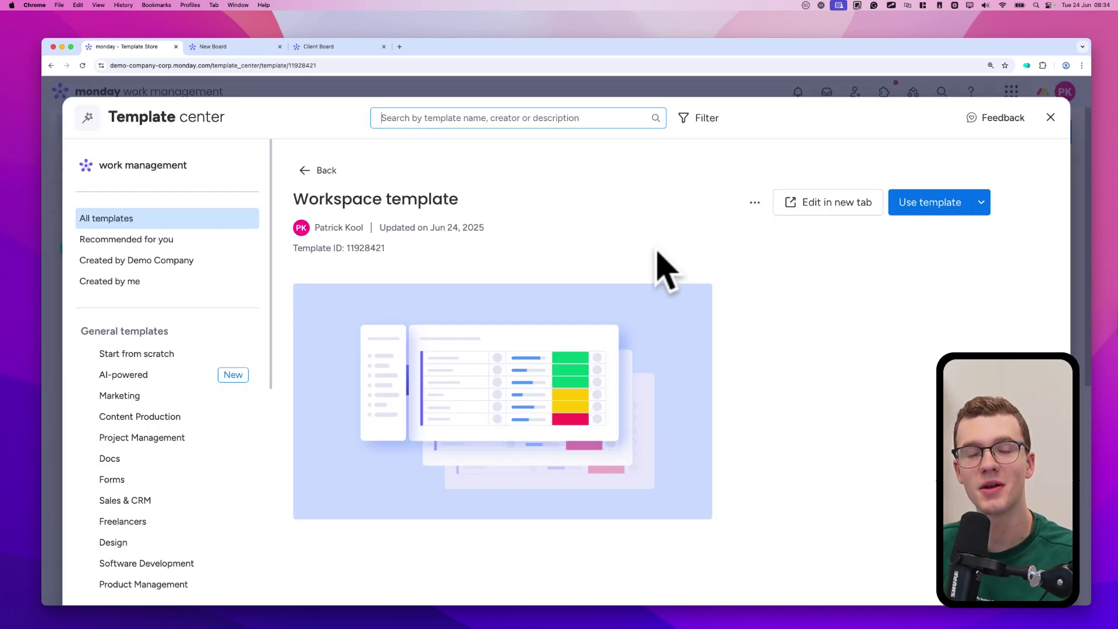
# Step: Use Workspace template in the Marketing workspace and point out the folder it adds there
pyautogui.click(932, 201)
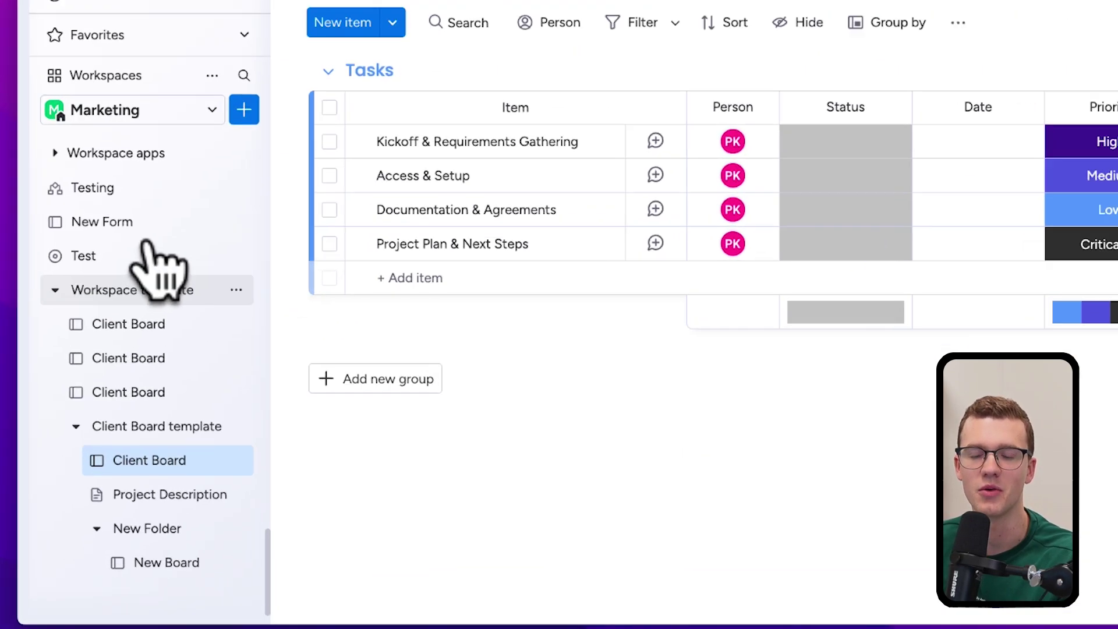
pyautogui.moveTo(45, 271)
pyautogui.mouseDown()
pyautogui.moveTo(50, 380)
pyautogui.moveTo(156, 561)
pyautogui.moveTo(259, 300)
pyautogui.mouseUp()
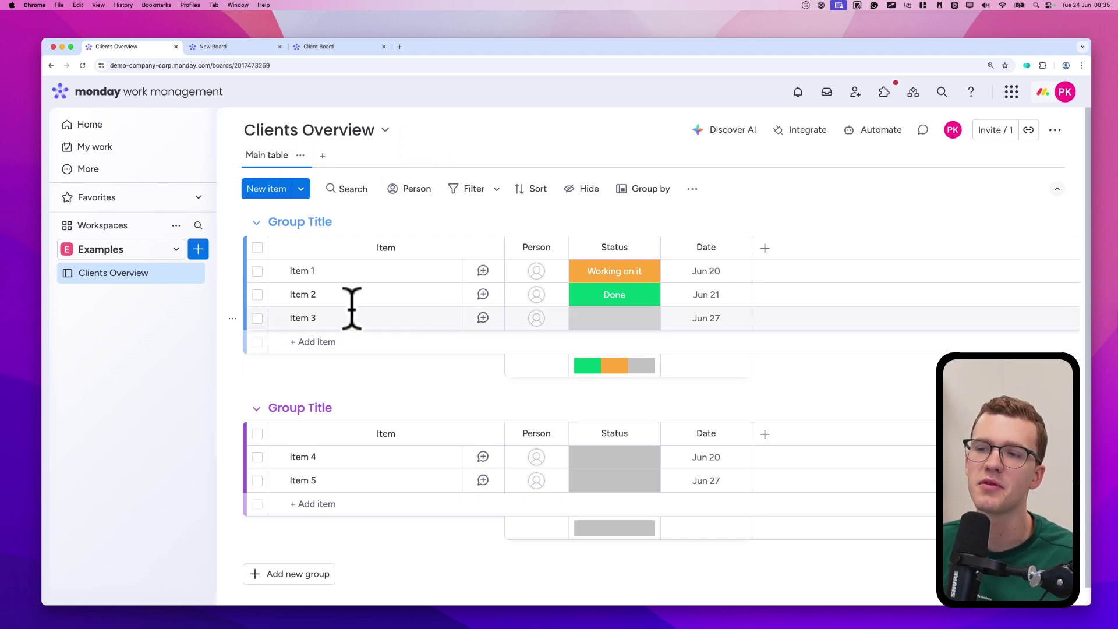
# Step: Start an automation from scratch on the Clients Overview board with the trigger When Status changes to Done
pyautogui.click(616, 314)
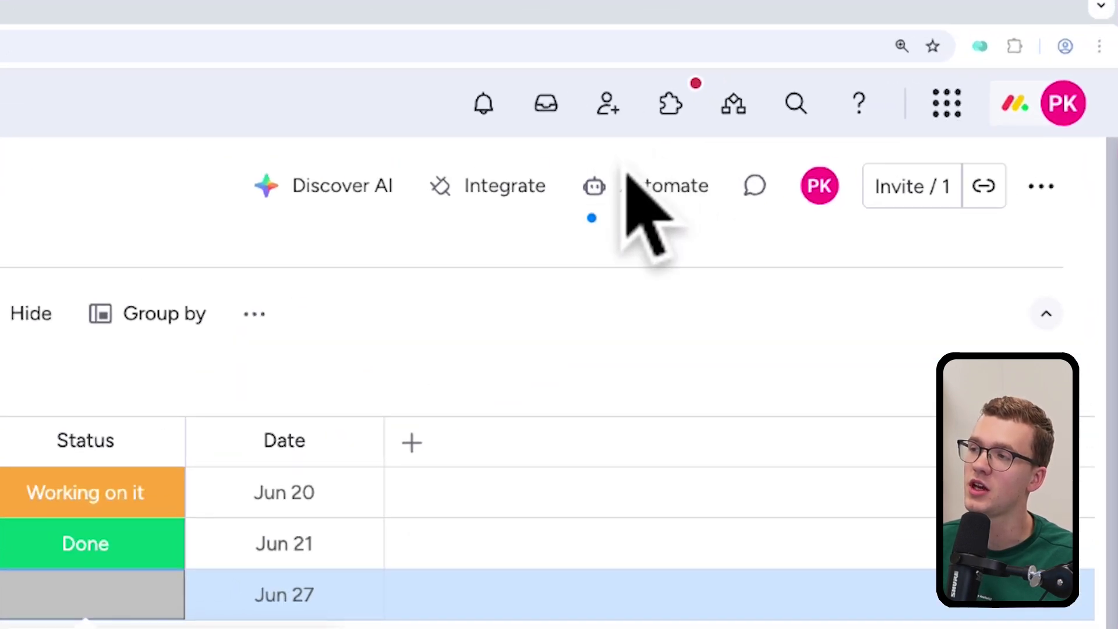
pyautogui.click(669, 185)
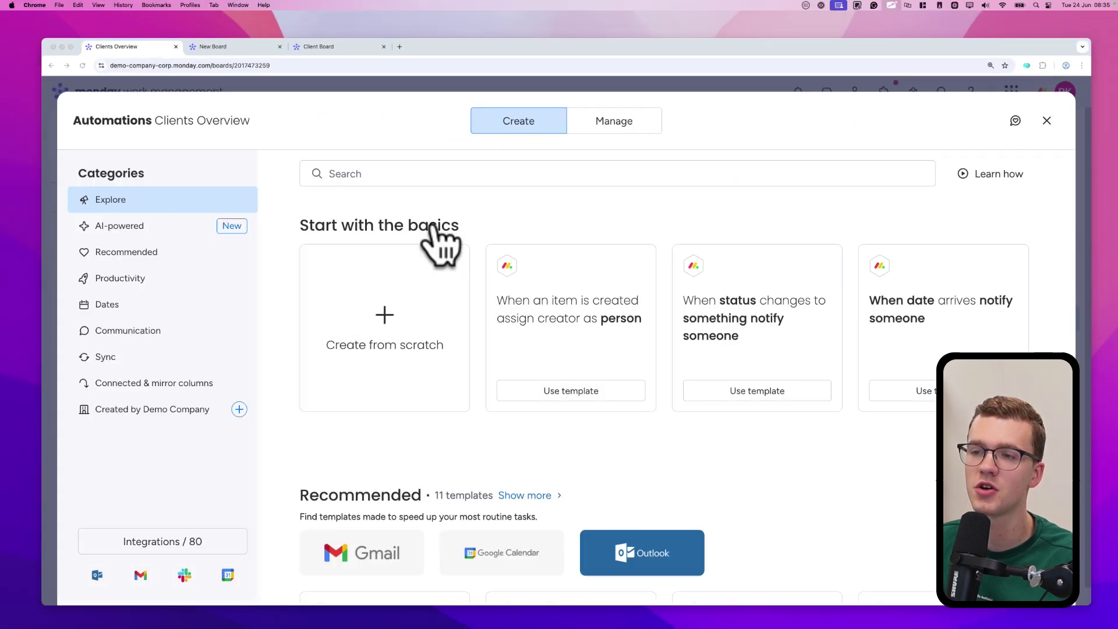
pyautogui.click(410, 283)
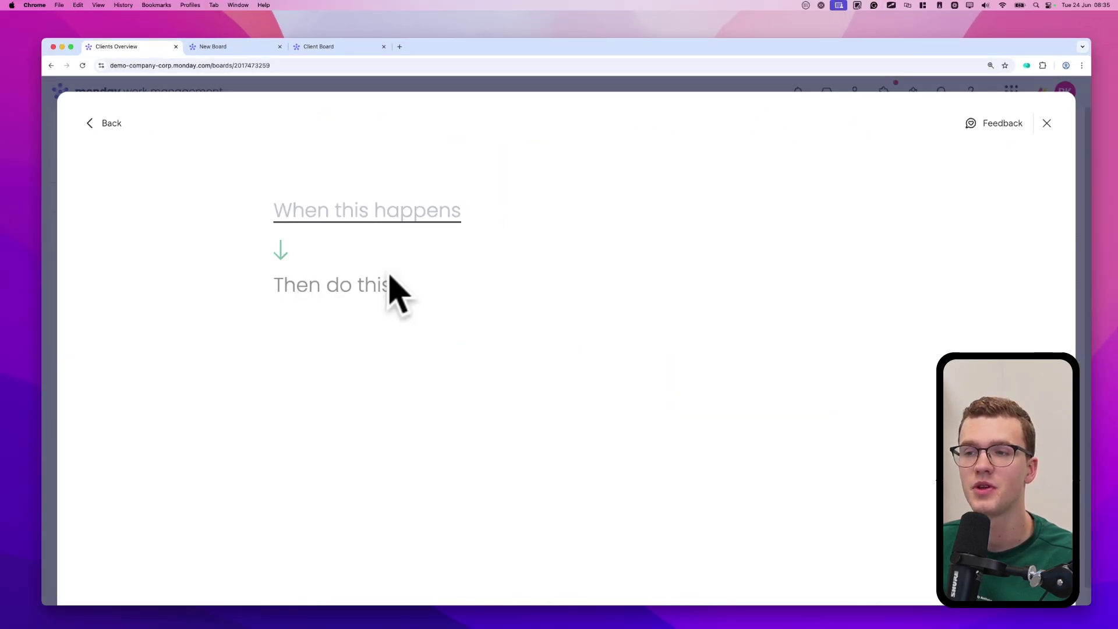
pyautogui.click(352, 208)
pyautogui.click(353, 278)
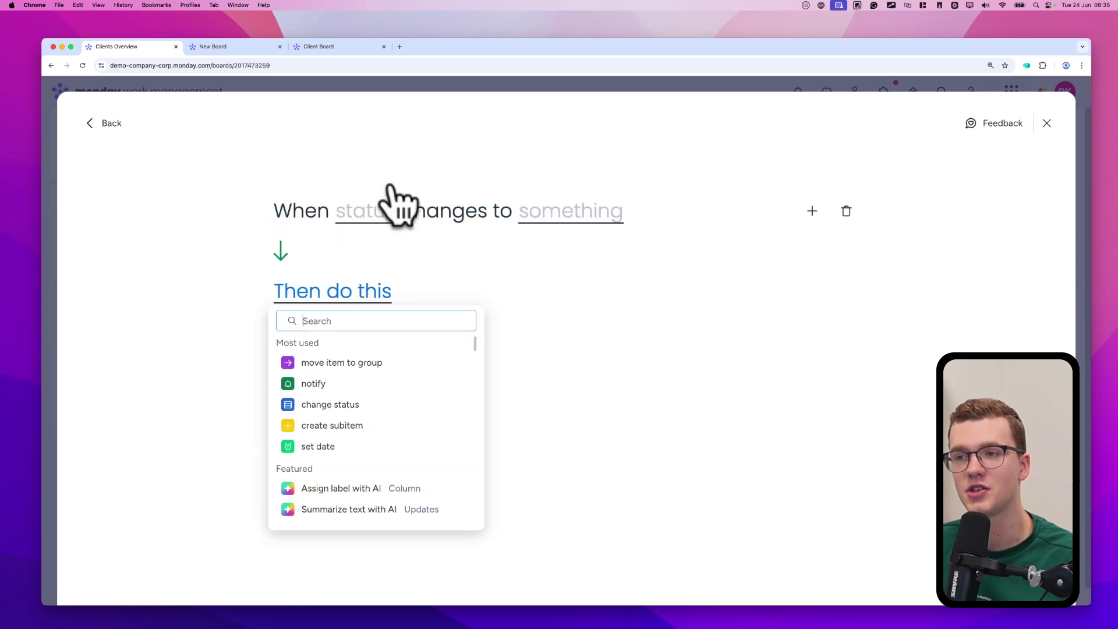
pyautogui.click(391, 214)
pyautogui.click(370, 263)
pyautogui.click(574, 210)
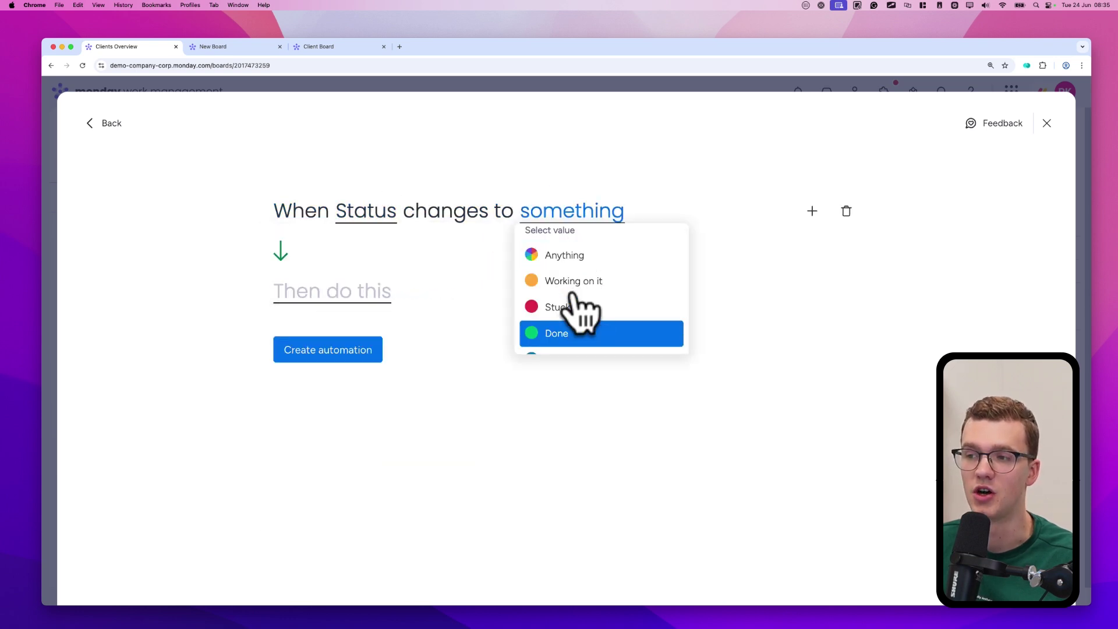
pyautogui.click(579, 331)
# Step: Add the action that creates a board from a template and open the template choices in its board settings
pyautogui.click(372, 289)
pyautogui.write('create board')
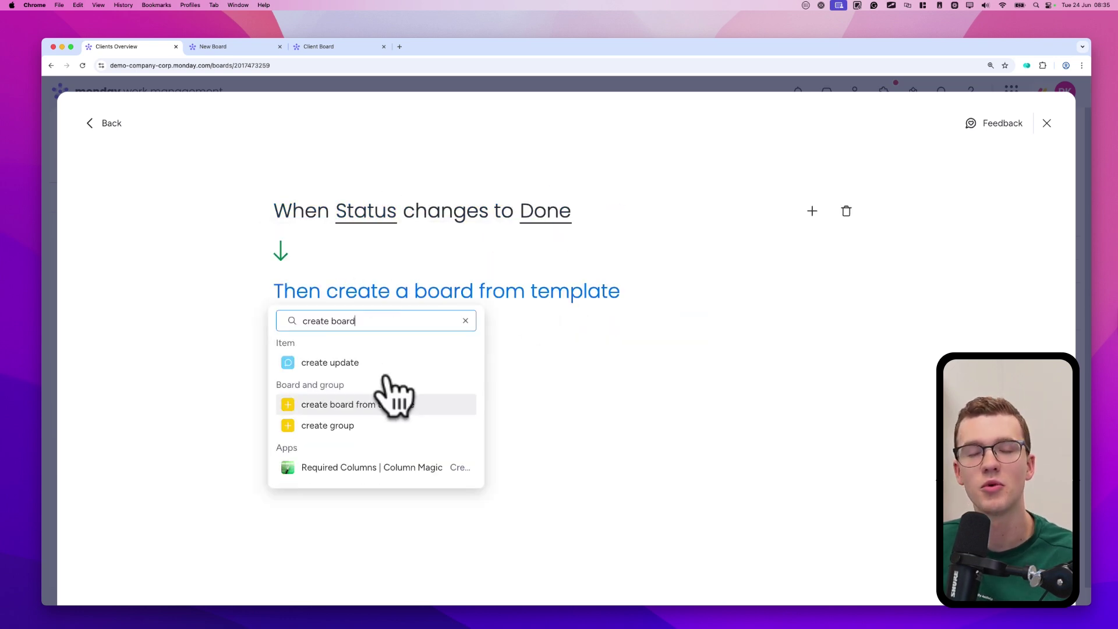
pyautogui.click(389, 402)
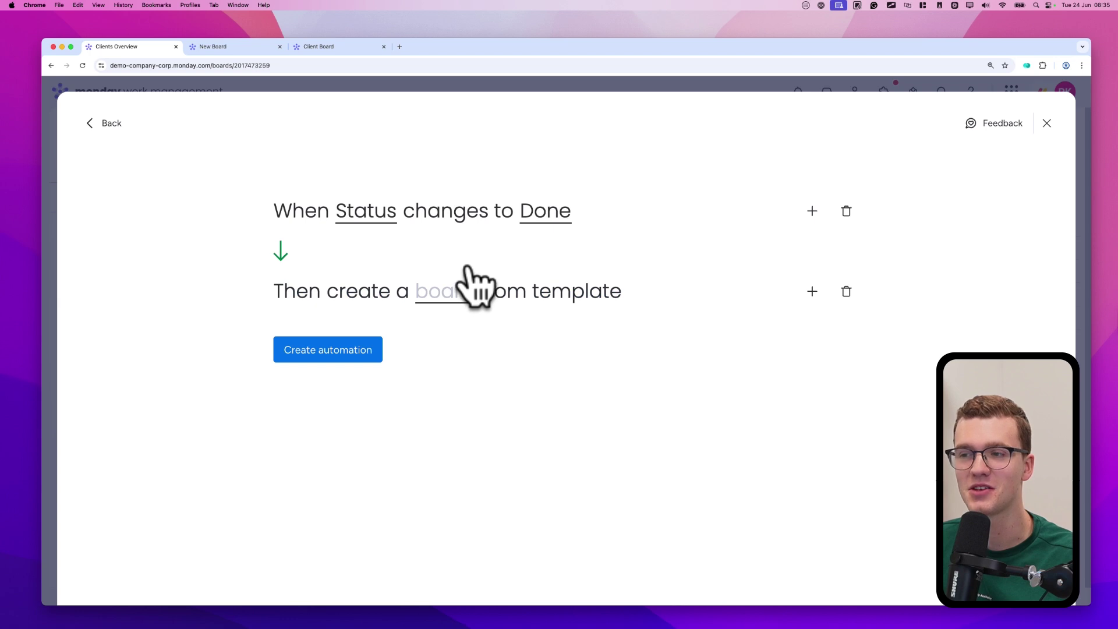
pyautogui.click(466, 278)
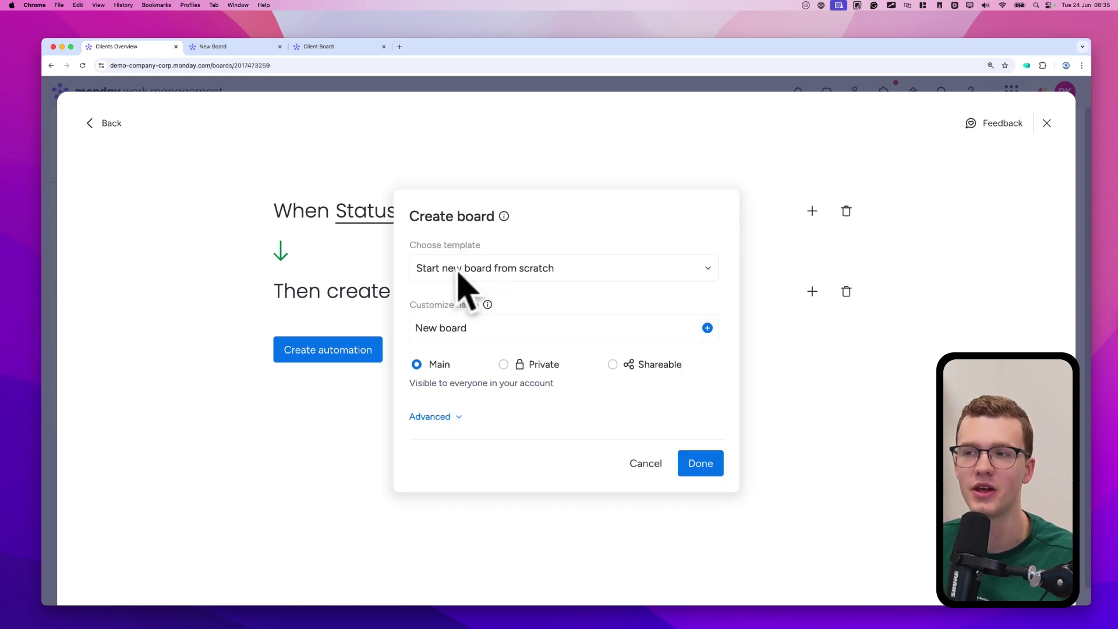
pyautogui.click(454, 259)
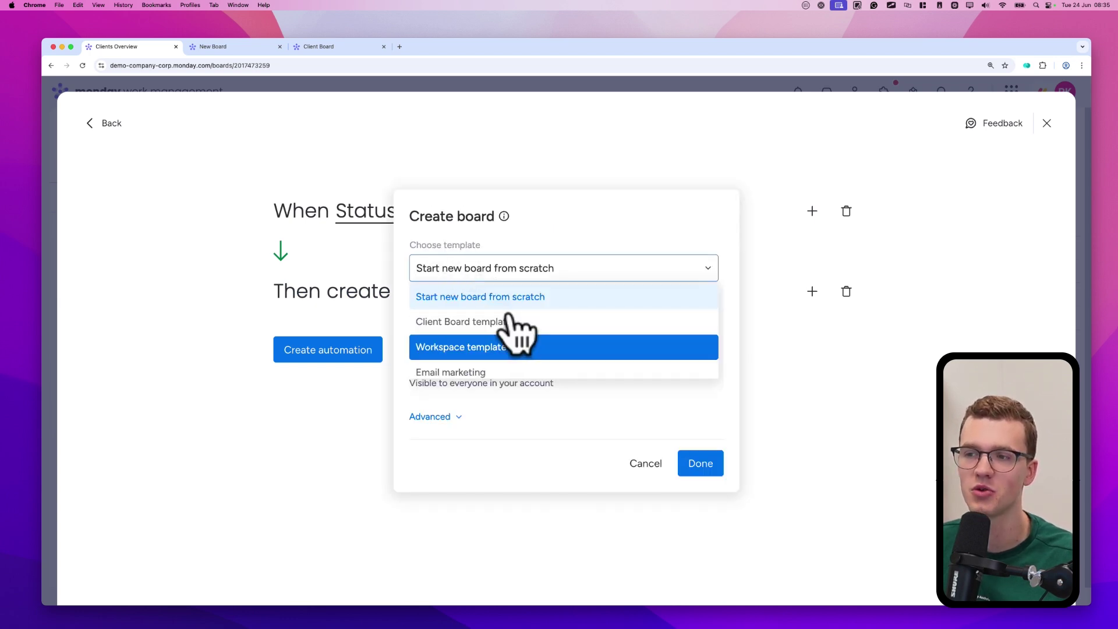
# Step: Browse the templates offered for the new board, try searching for asdf, and clear the search
pyautogui.scroll(-8, 512, 319)
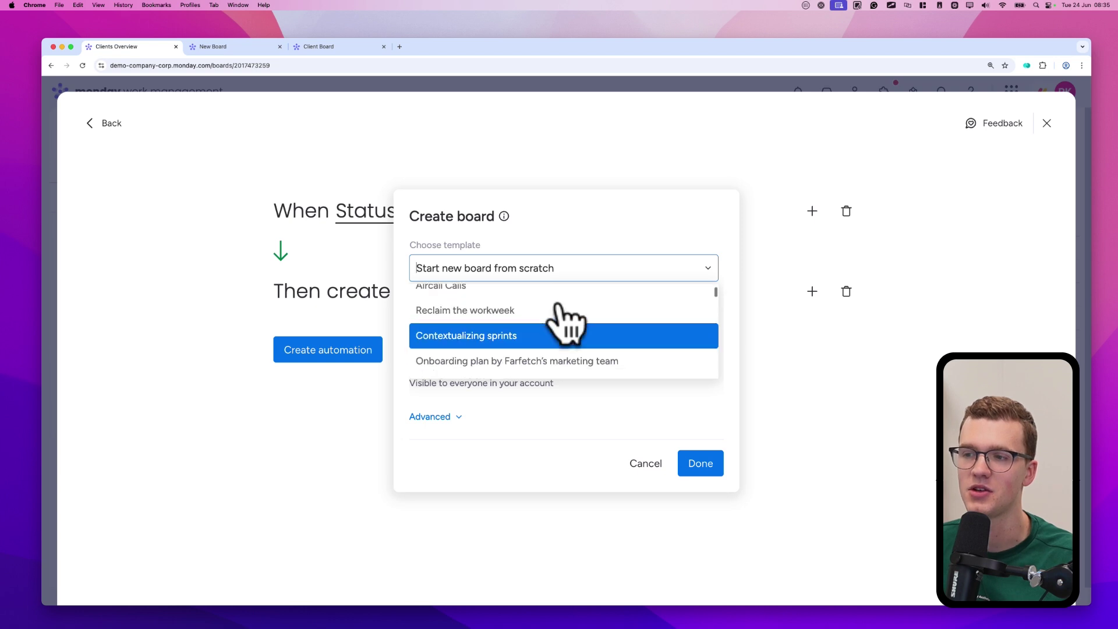
pyautogui.scroll(-10, 563, 323)
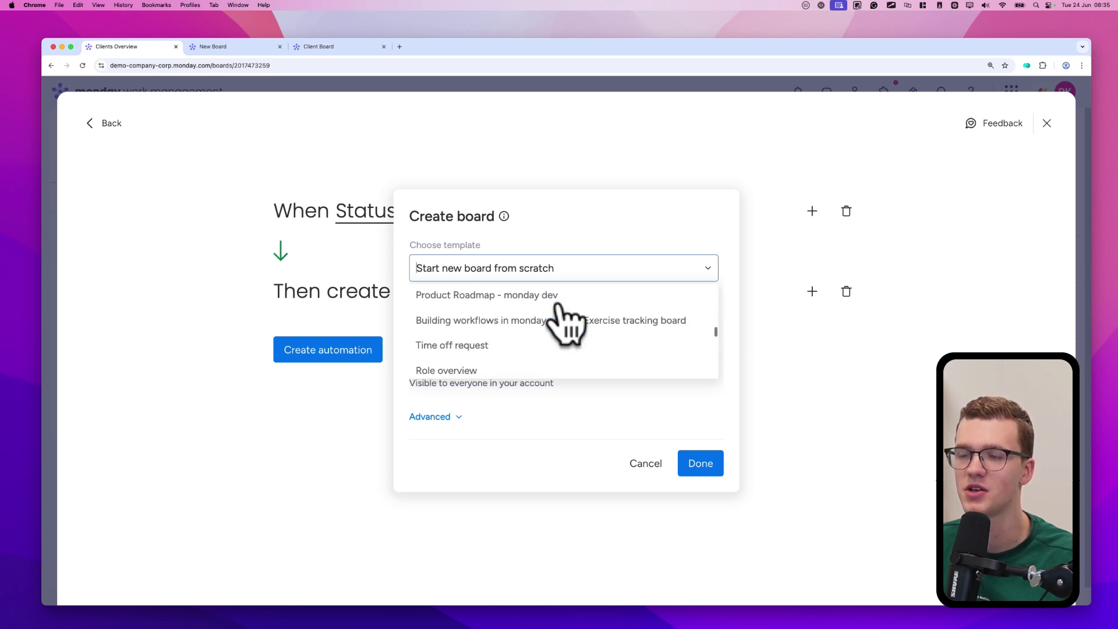
pyautogui.scroll(-6, 563, 323)
pyautogui.write('asdf')
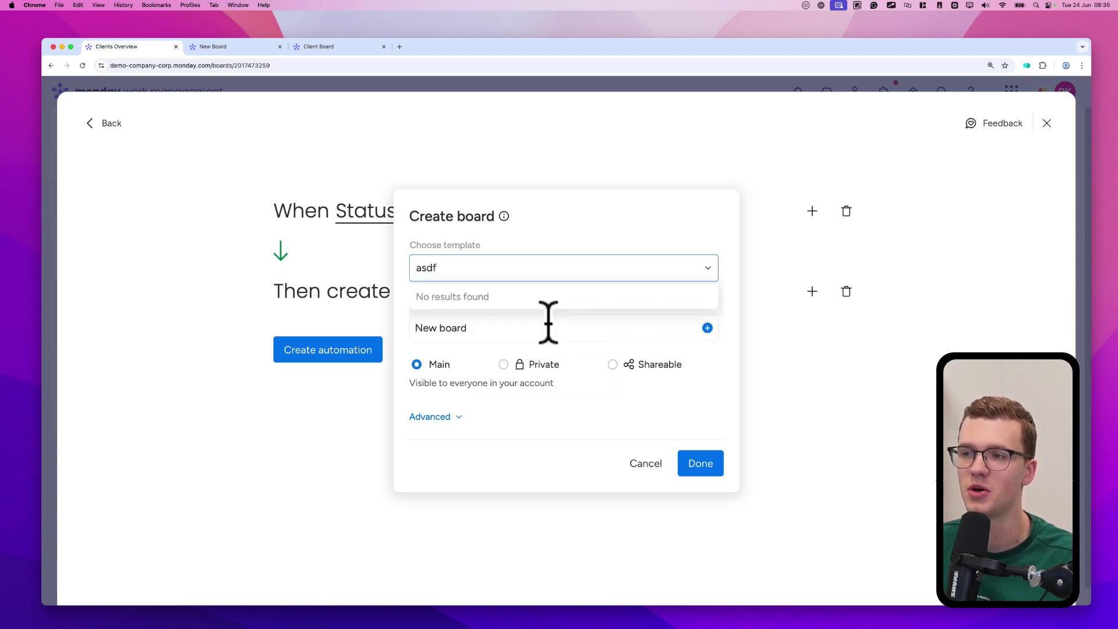
pyautogui.press('BackSpace')
pyautogui.press('BackSpace')
pyautogui.press('BackSpace')
pyautogui.press('BackSpace')
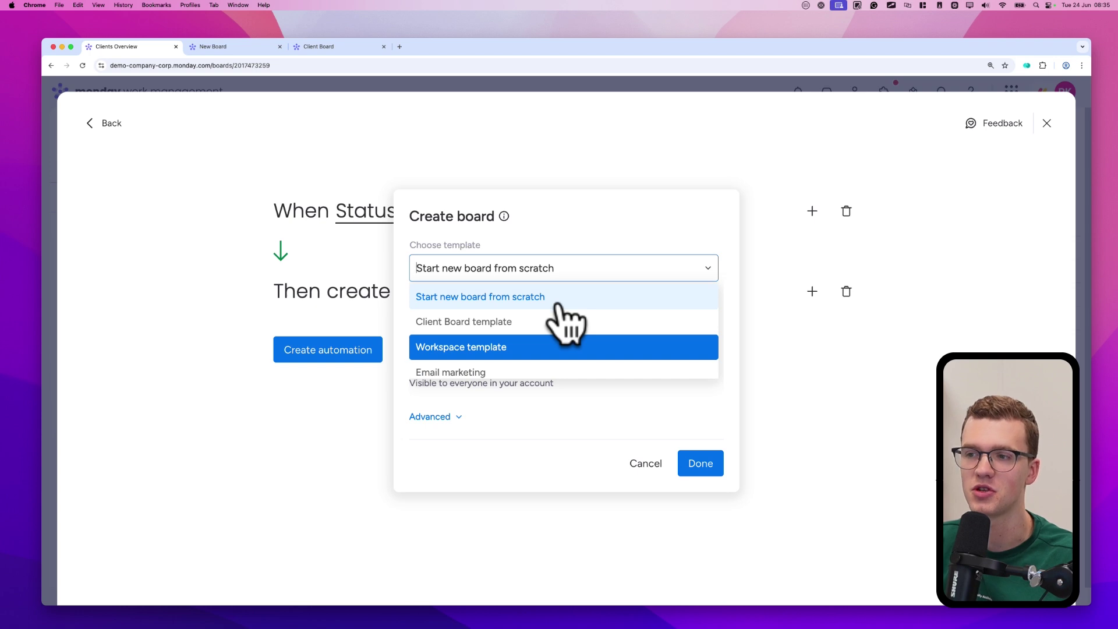
# Step: Choose Client Board template for the new board and name it {pulse.name} - Client Board, using the Item Name field
pyautogui.write('client board')
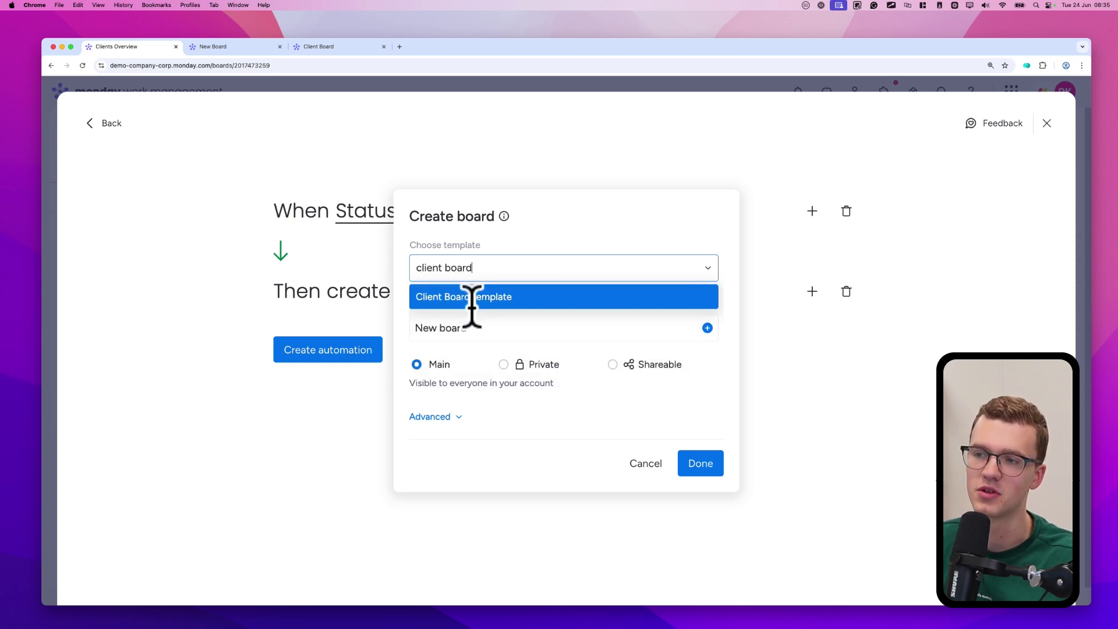
pyautogui.click(471, 296)
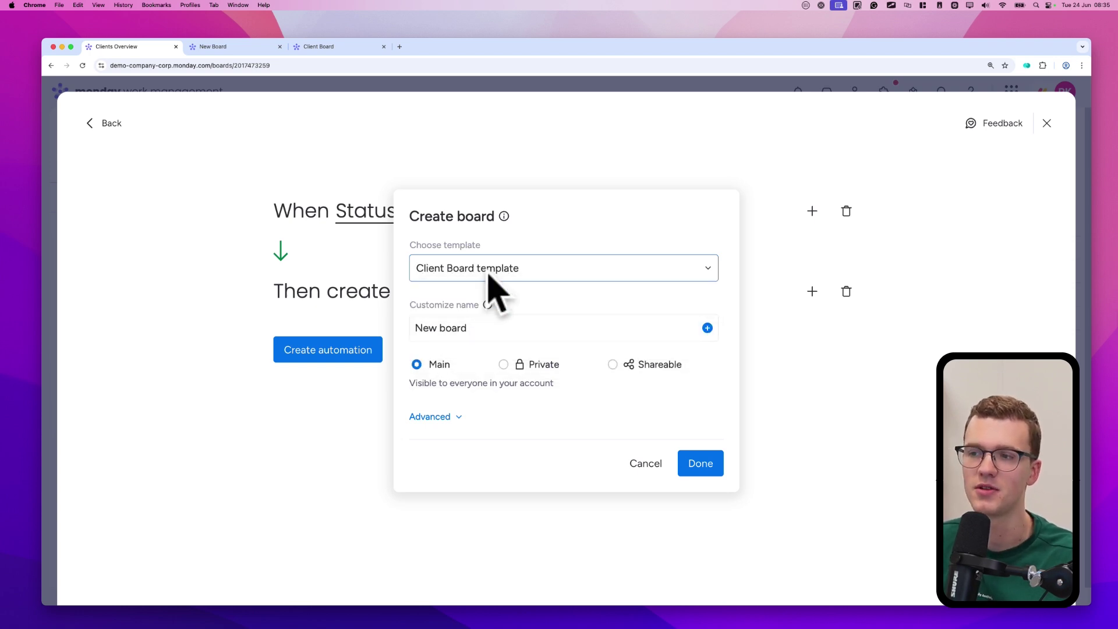
pyautogui.click(482, 323)
pyautogui.press('BackSpace')
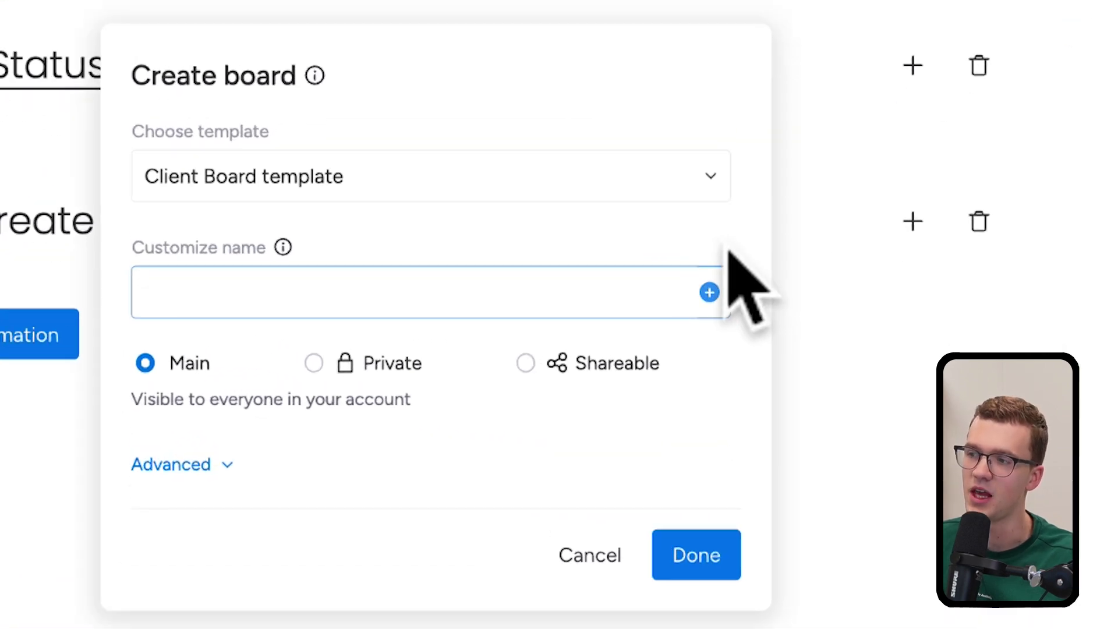
pyautogui.click(711, 327)
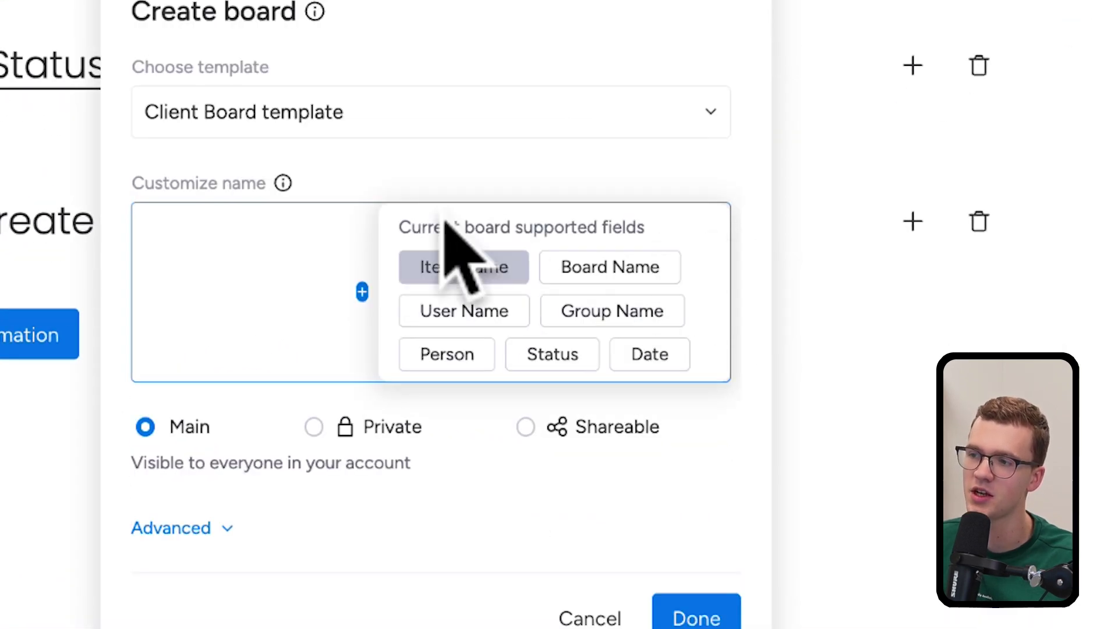
pyautogui.click(460, 265)
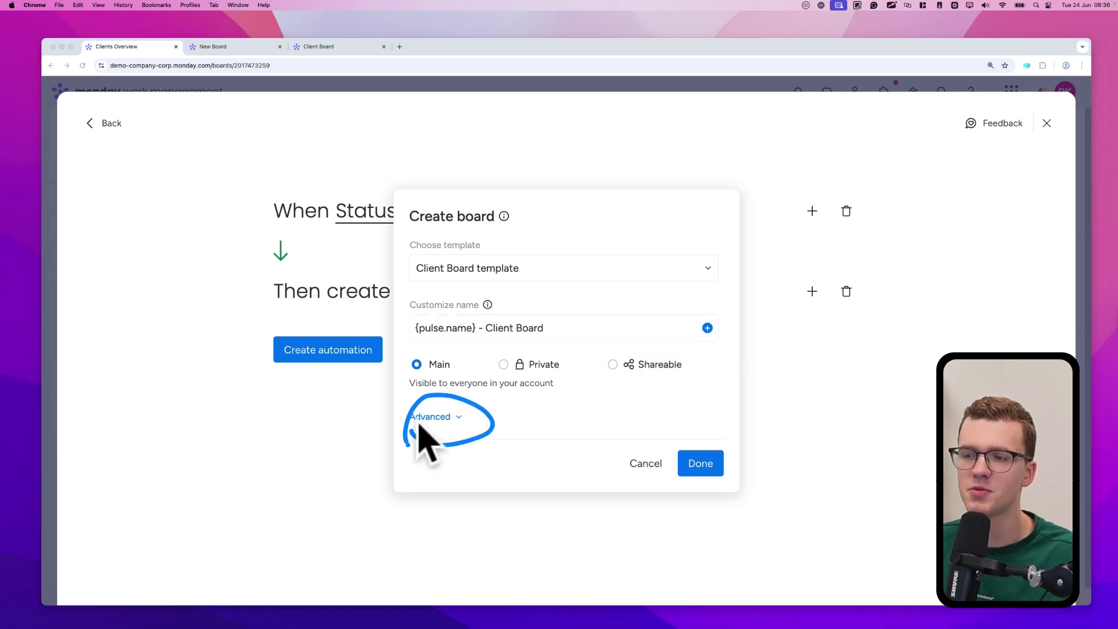
# Step: Expand the new board's advanced settings and check the workspace and folder choices, keeping Examples and No folder
pyautogui.click(448, 411)
pyautogui.scroll(-2, 465, 378)
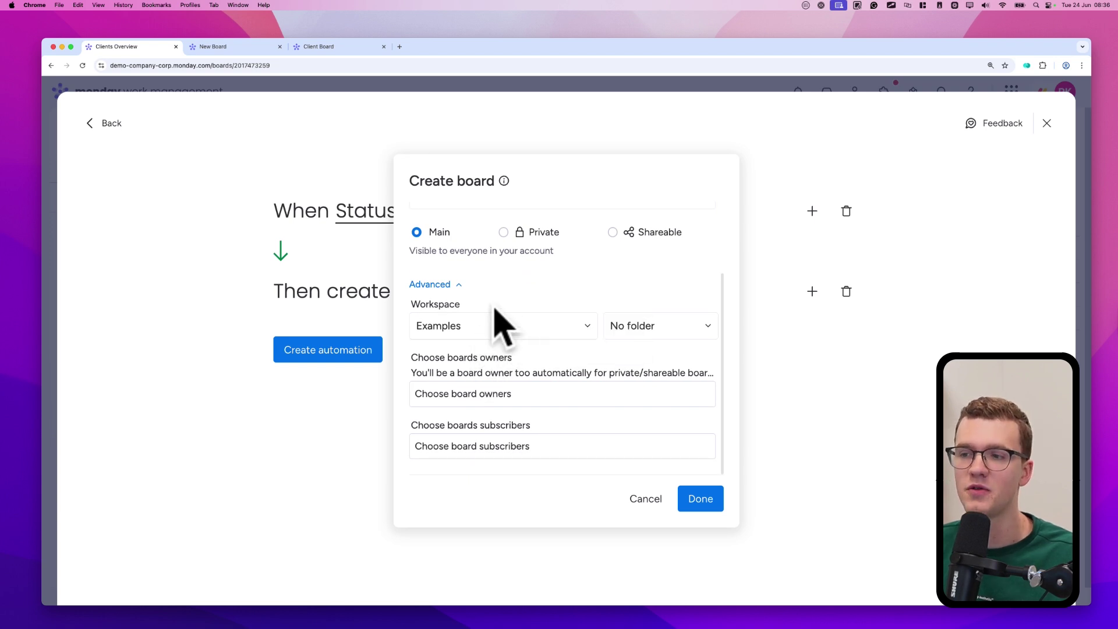
pyautogui.click(473, 321)
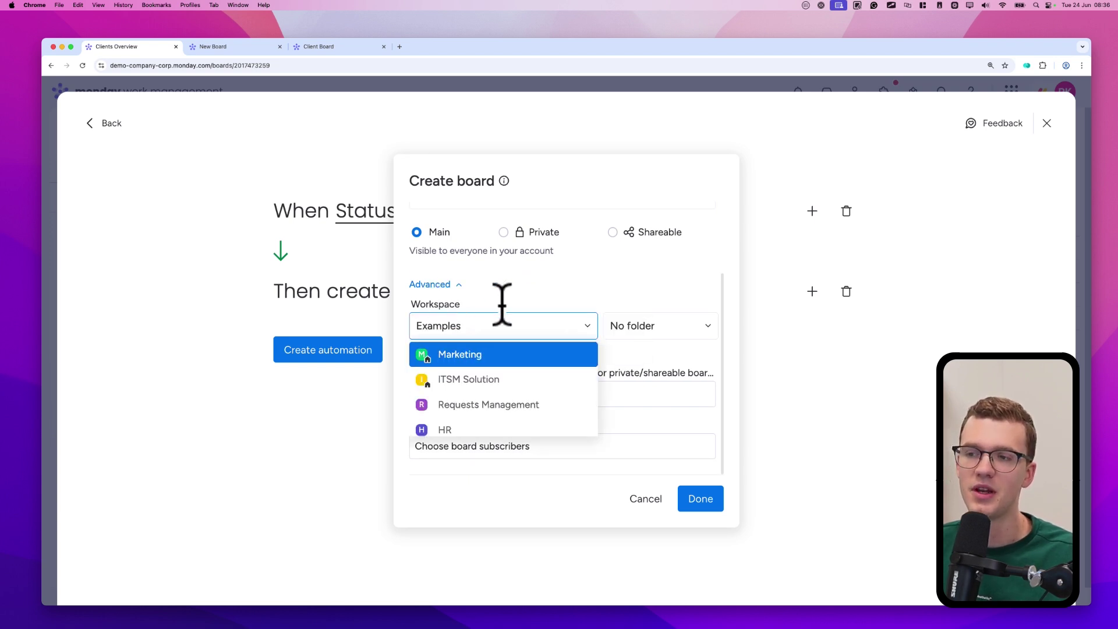
pyautogui.click(524, 275)
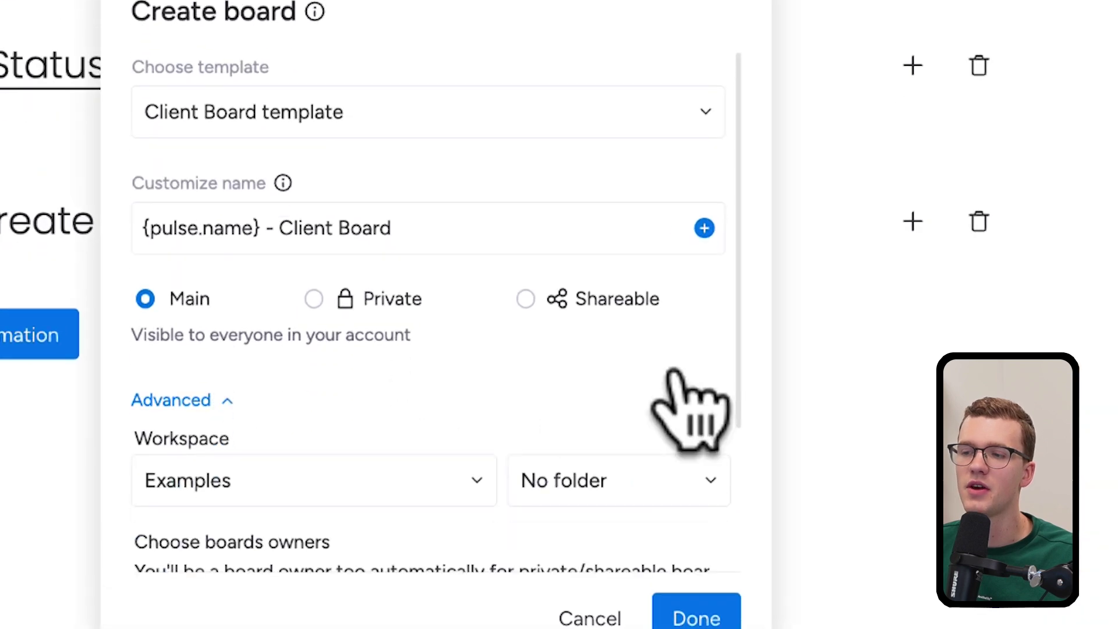
pyautogui.scroll(-3, 670, 326)
pyautogui.click(635, 313)
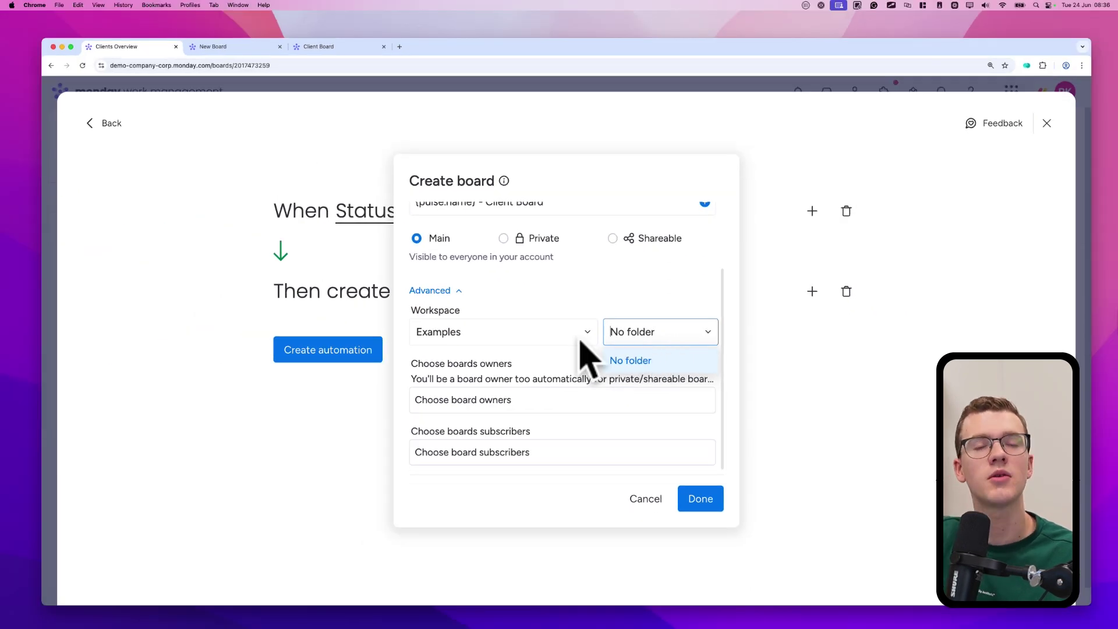
pyautogui.scroll(-1, 559, 356)
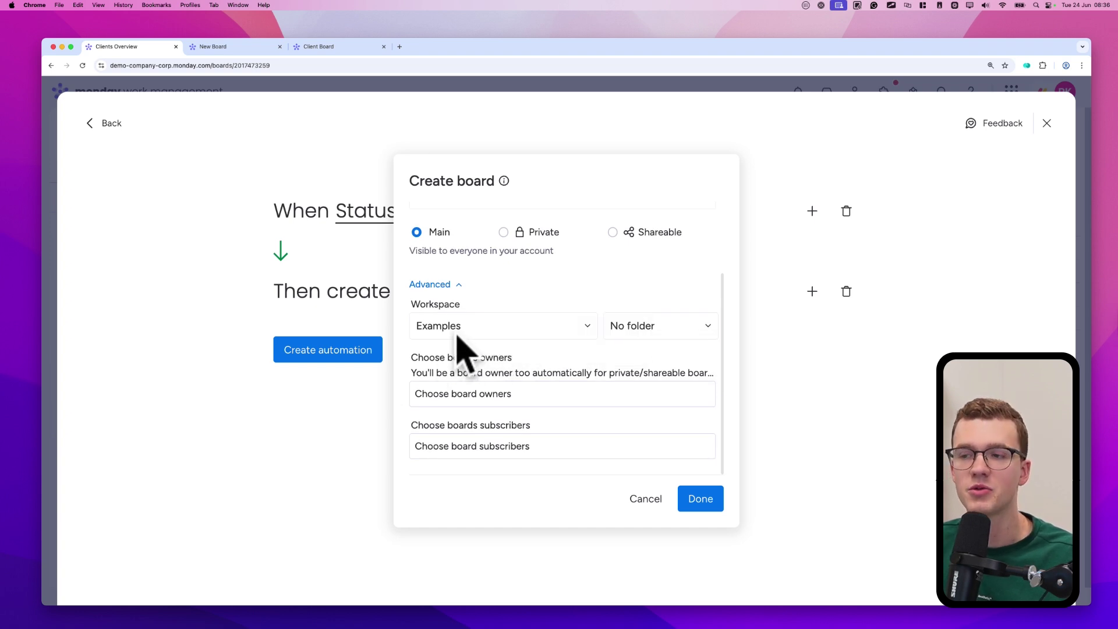
# Step: Assign the third person listed as both owner and subscriber of the boards the automation creates
pyautogui.click(492, 387)
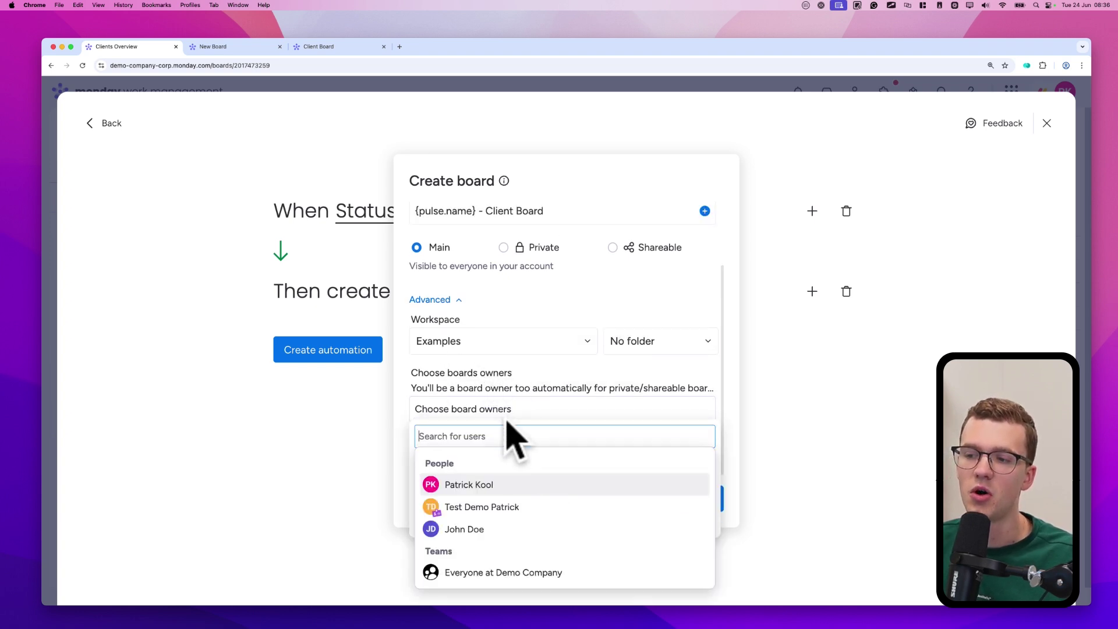
pyautogui.click(483, 518)
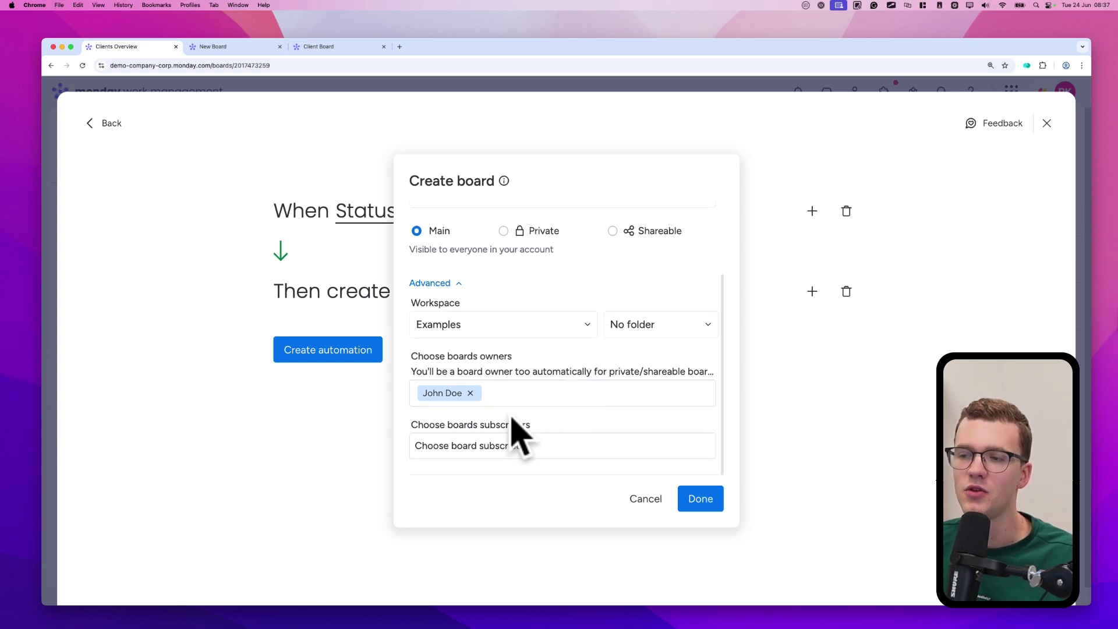
pyautogui.click(515, 440)
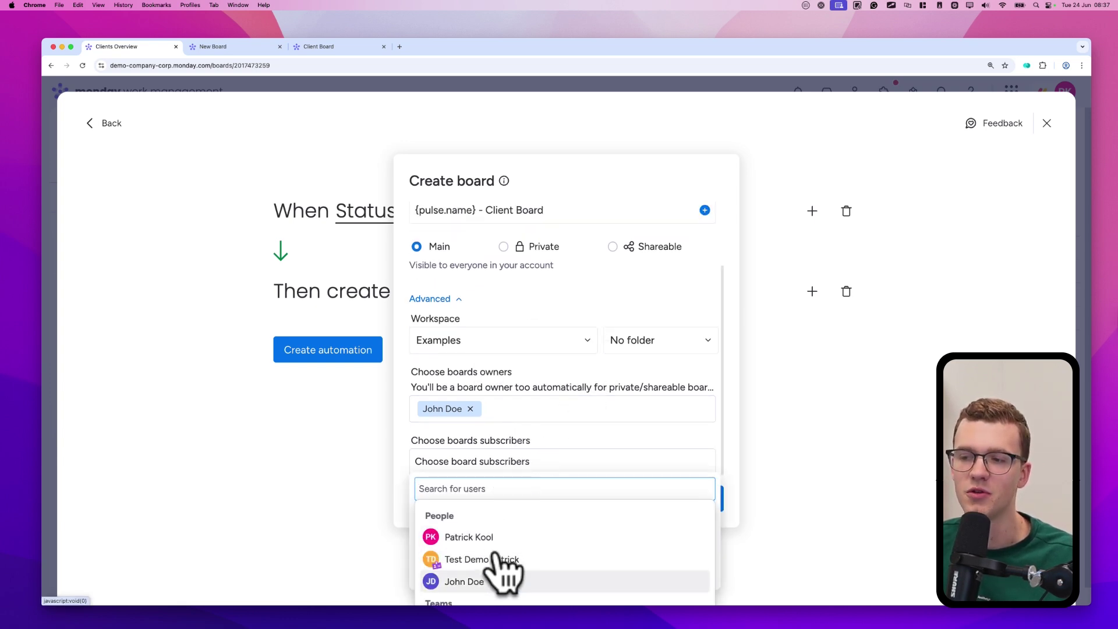
pyautogui.click(504, 578)
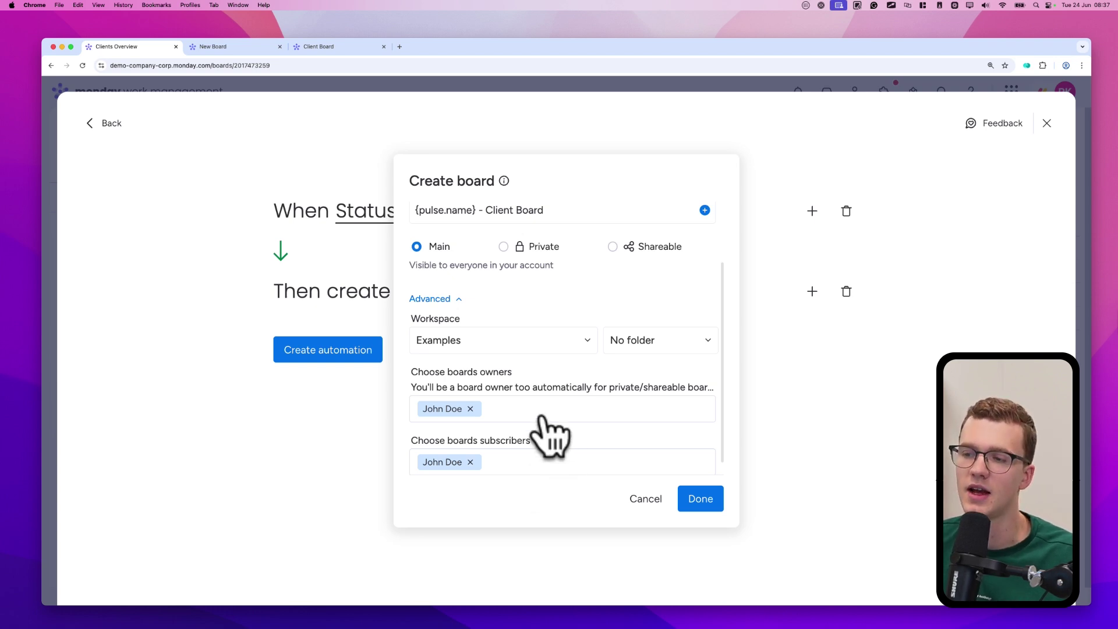
# Step: Confirm the new board's settings, create the automation, and return to the Clients Overview board
pyautogui.click(700, 498)
pyautogui.click(367, 346)
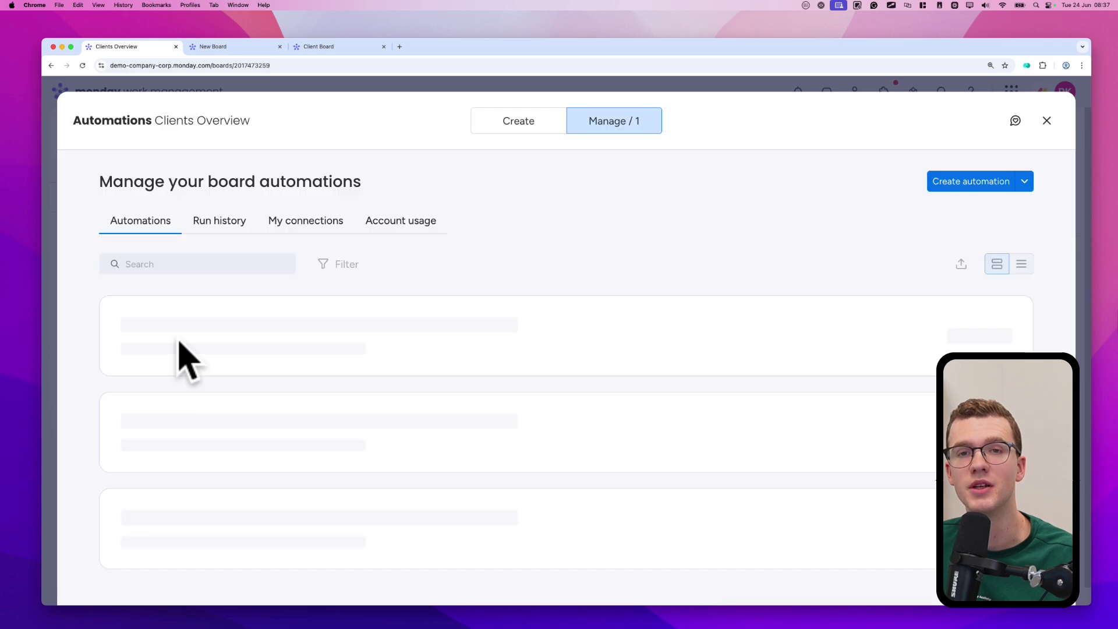
pyautogui.click(229, 76)
# Step: Add an item named Patrick's Company to the first group of the Clients Overview board
pyautogui.click(312, 338)
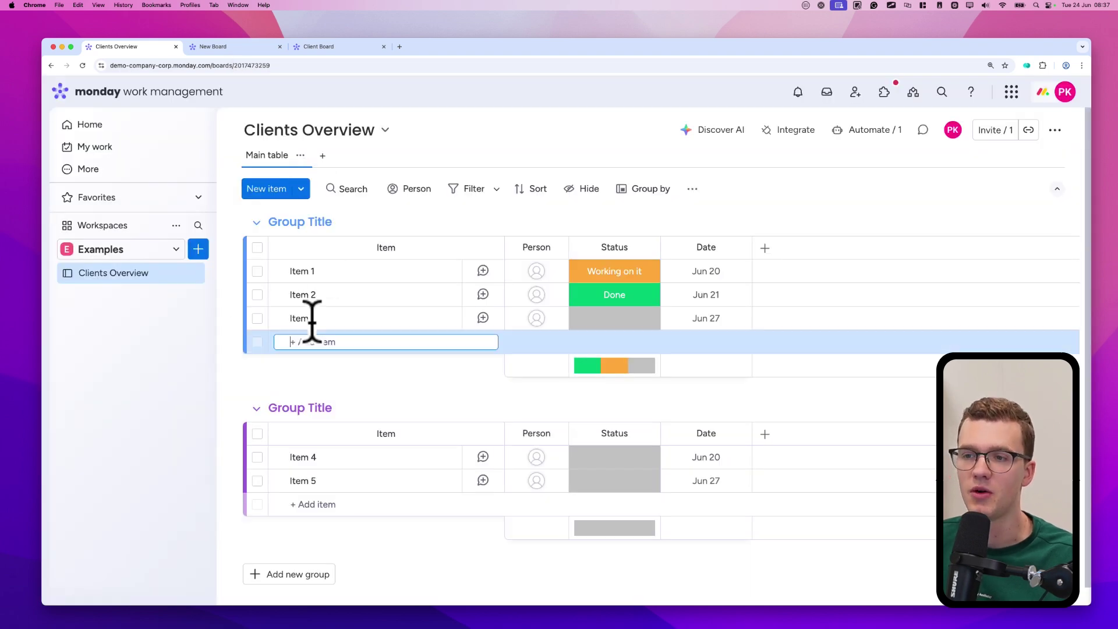
pyautogui.write("Patrick's Company")
pyautogui.press('Return')
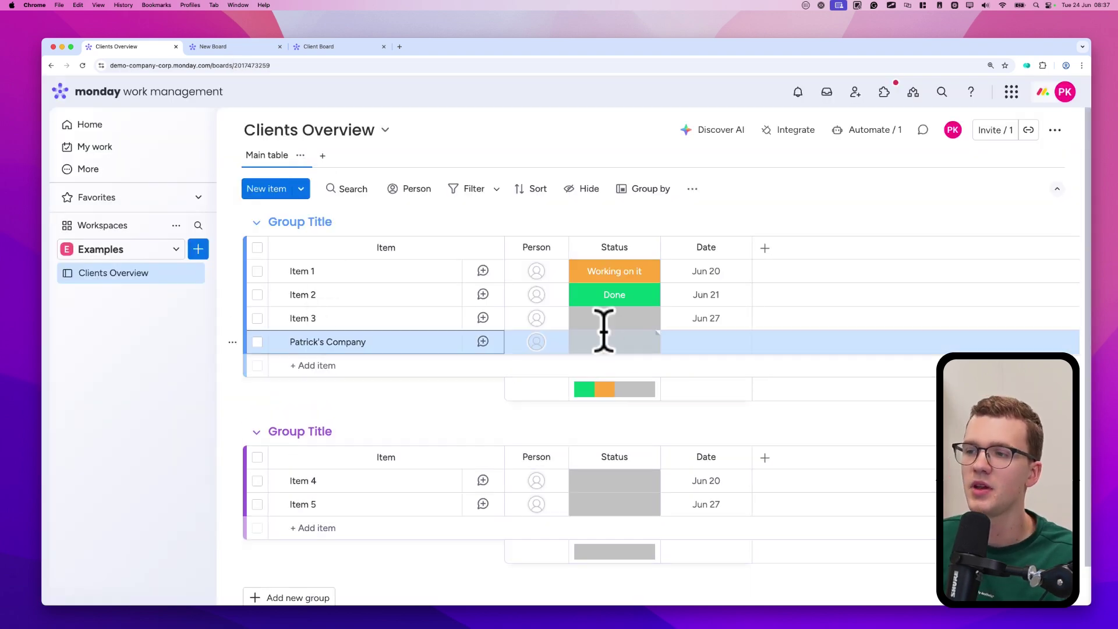
# Step: Set the status of Patrick's Company to Done to trigger the automation, and reload the board page
pyautogui.click(611, 339)
pyautogui.click(559, 435)
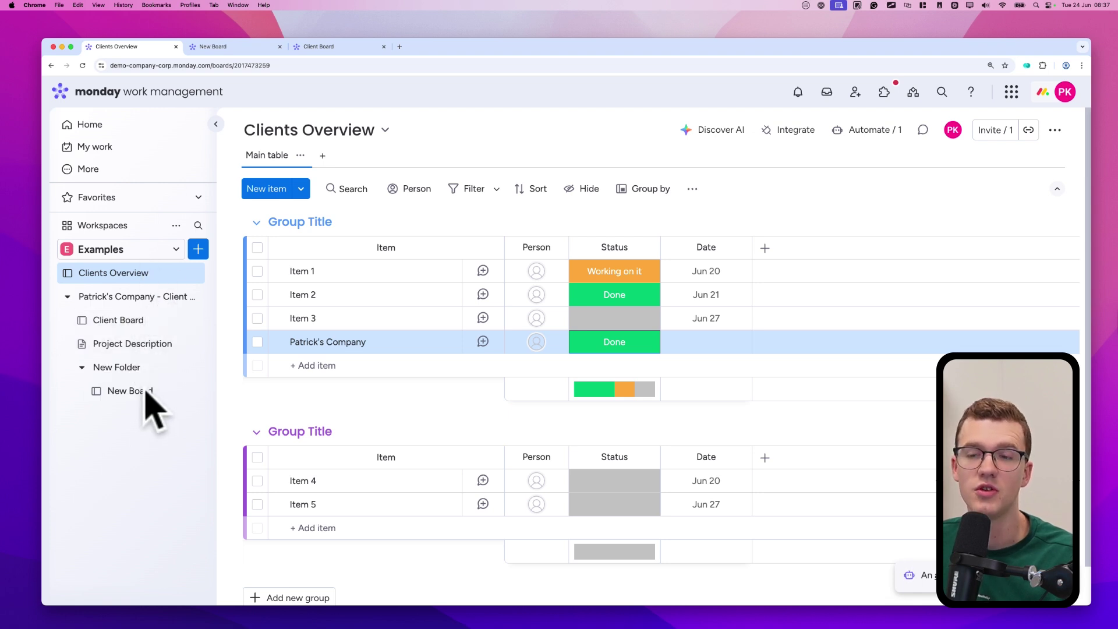
pyautogui.click(82, 66)
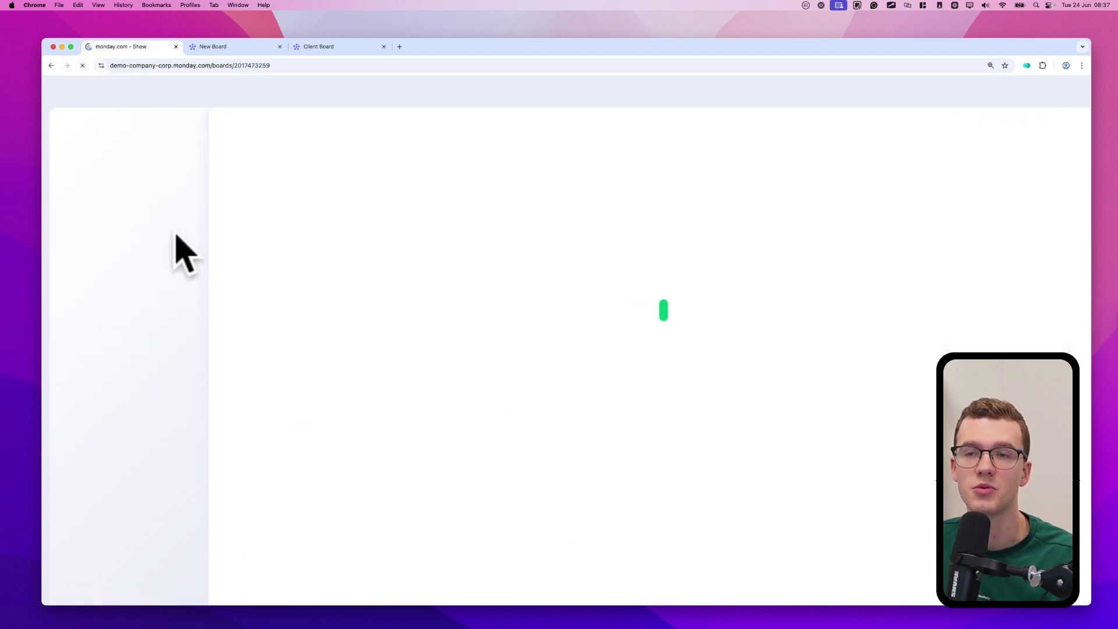